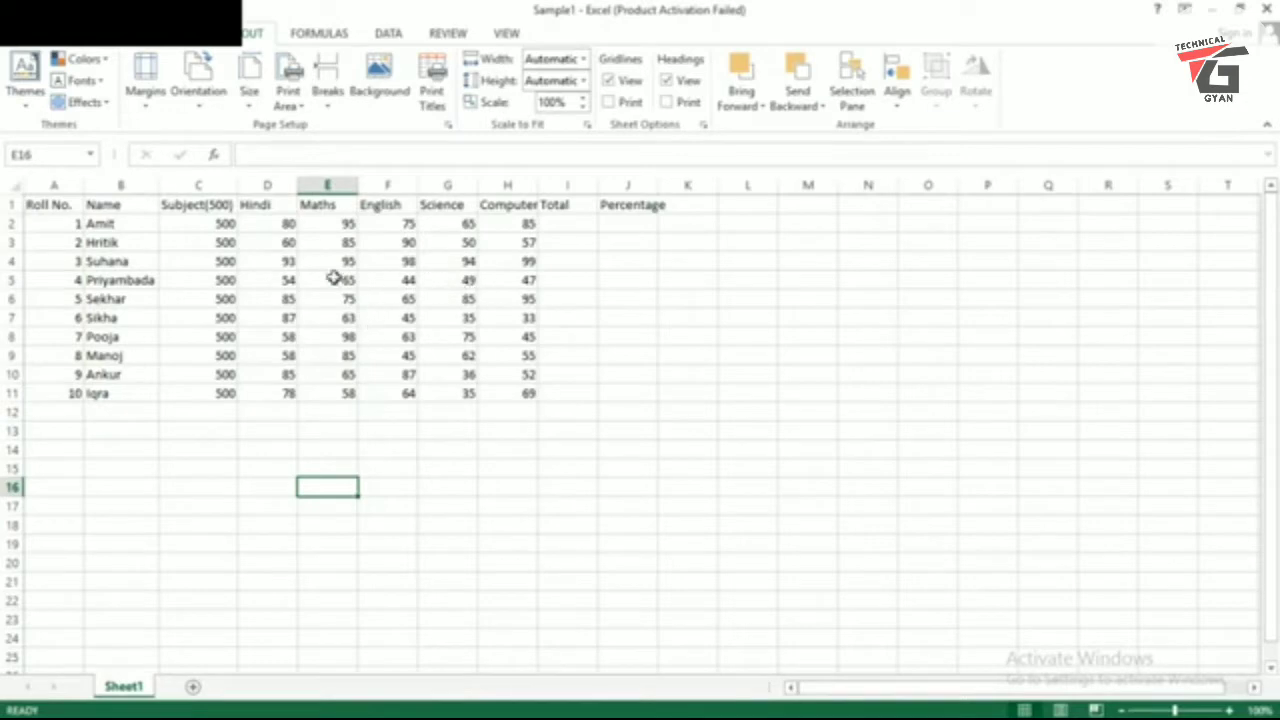
Enter the formula =SUM(D2:H2) in cell I2 to total the first student's five subject marks
click(92, 47)
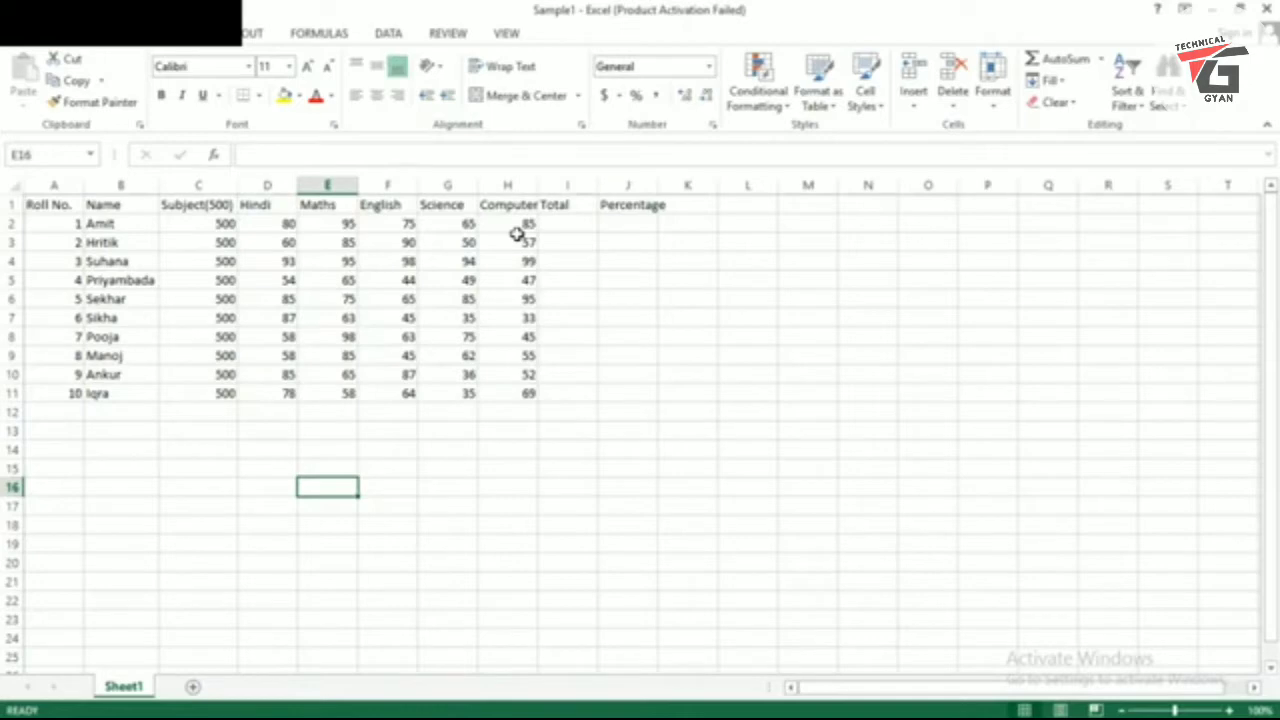
click(569, 229)
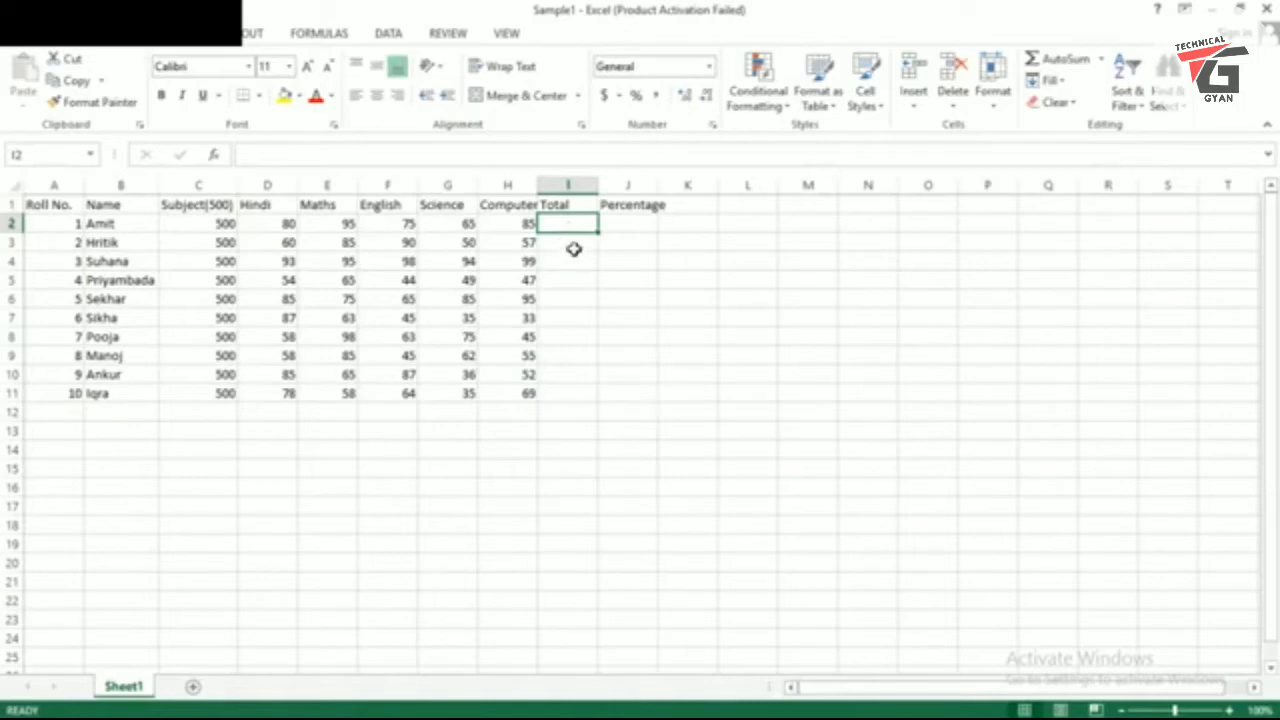
text(=)
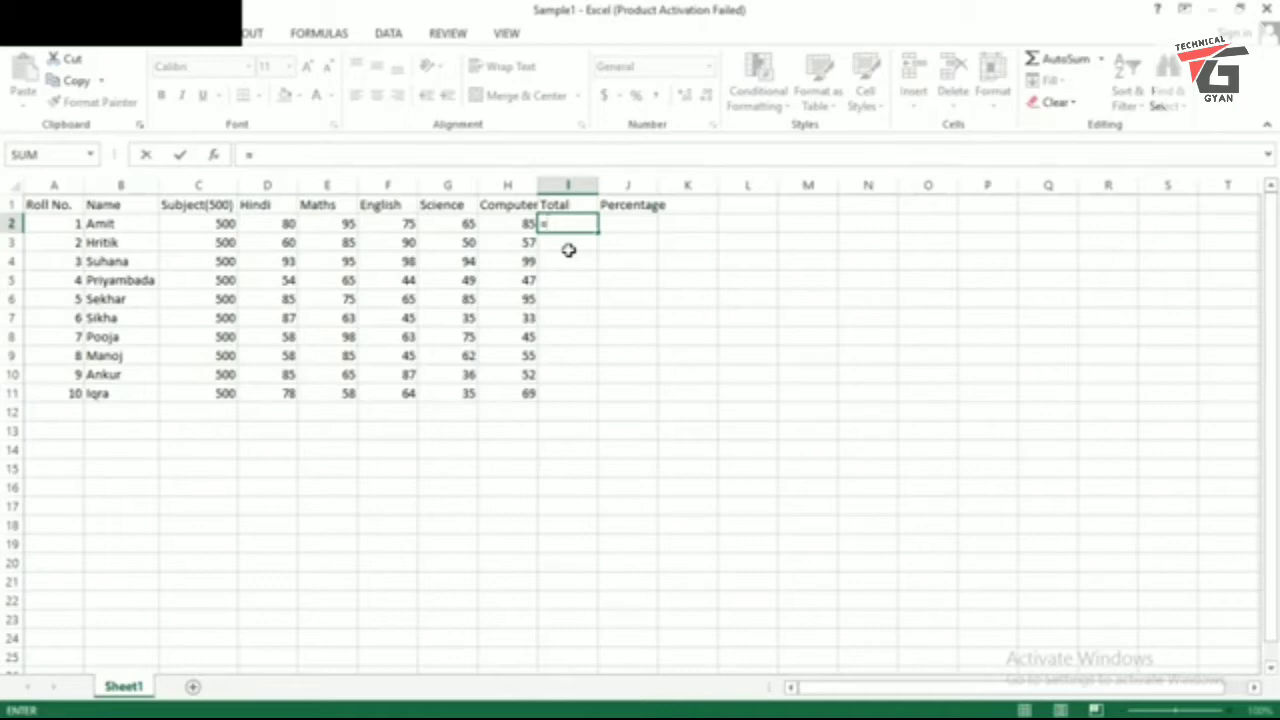
text(sum)
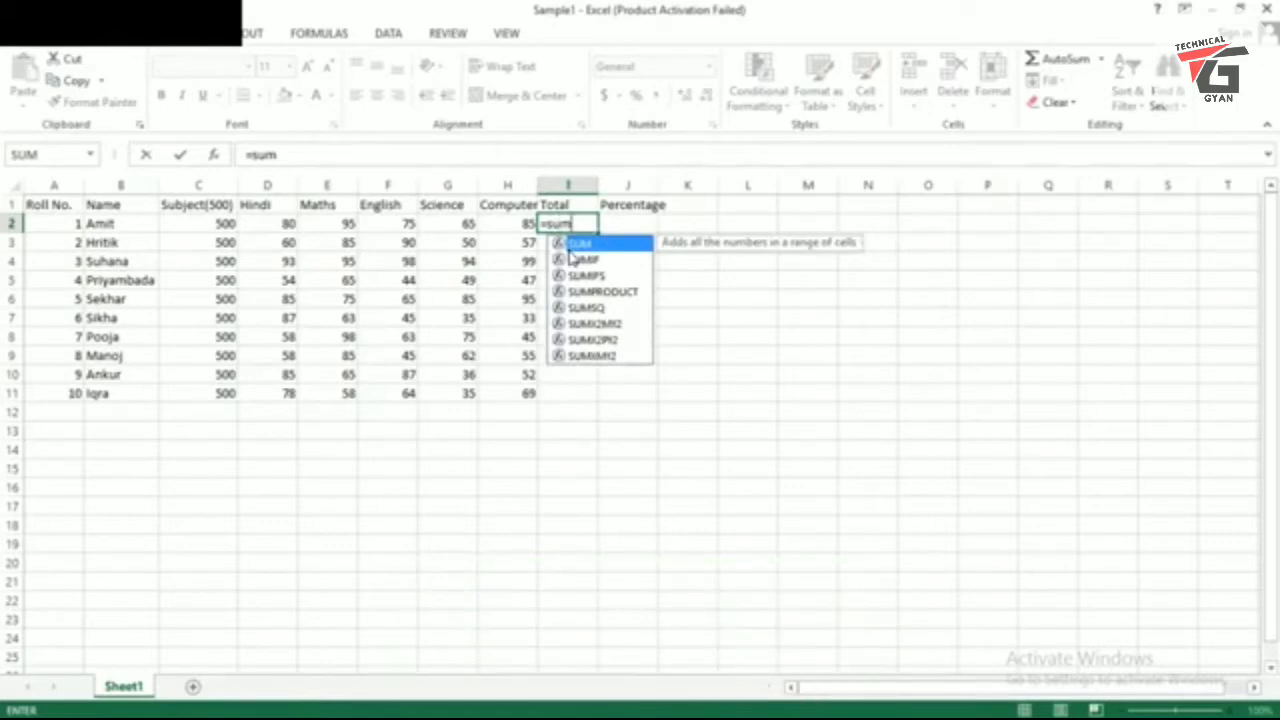
text(()
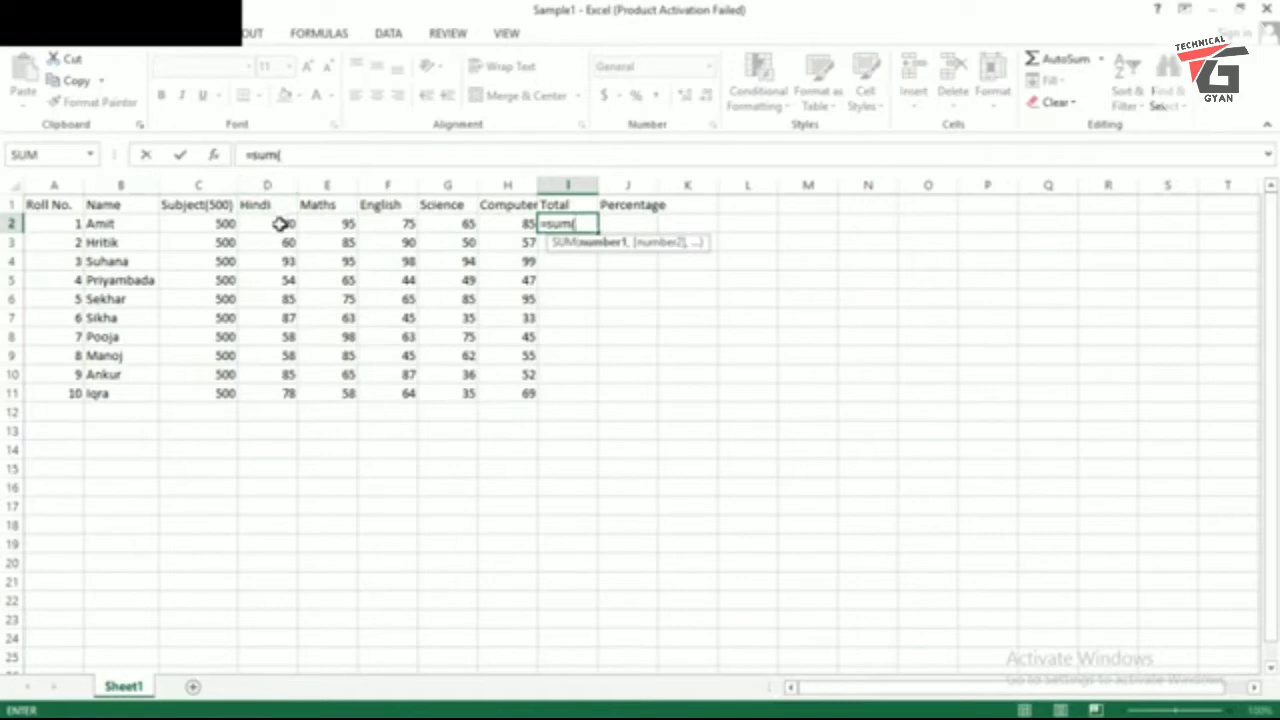
text(d)
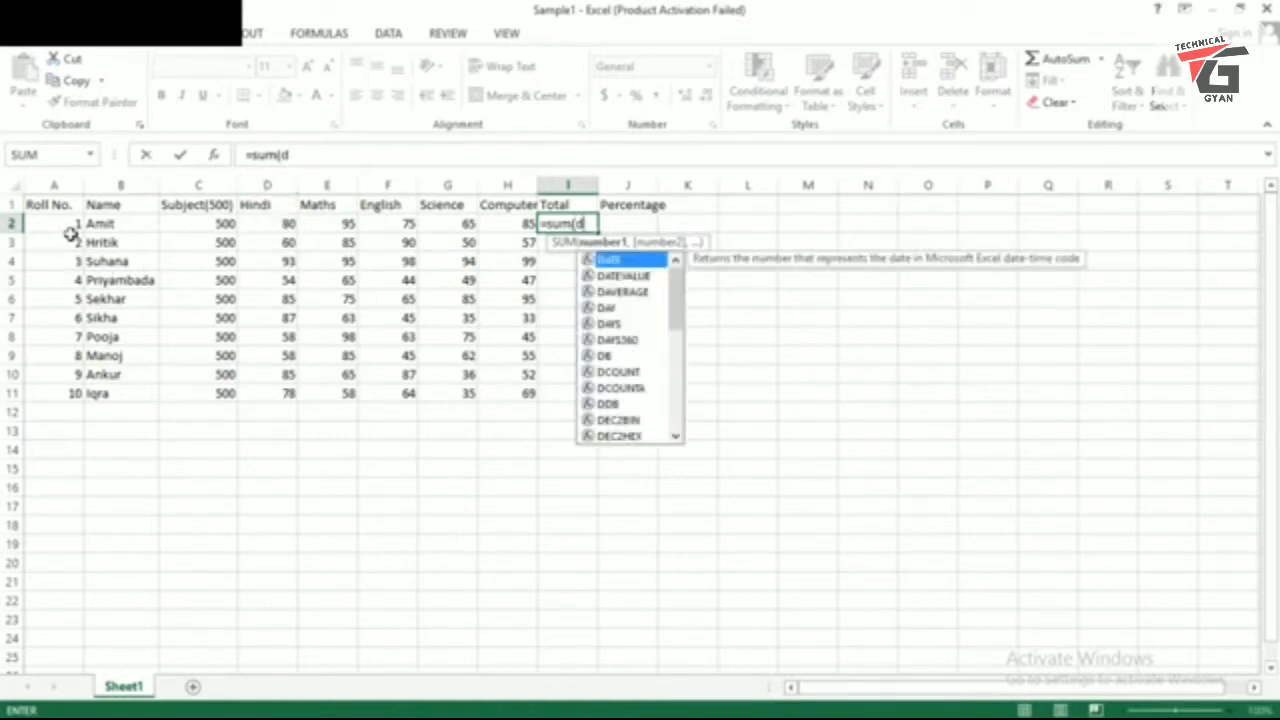
text(2)
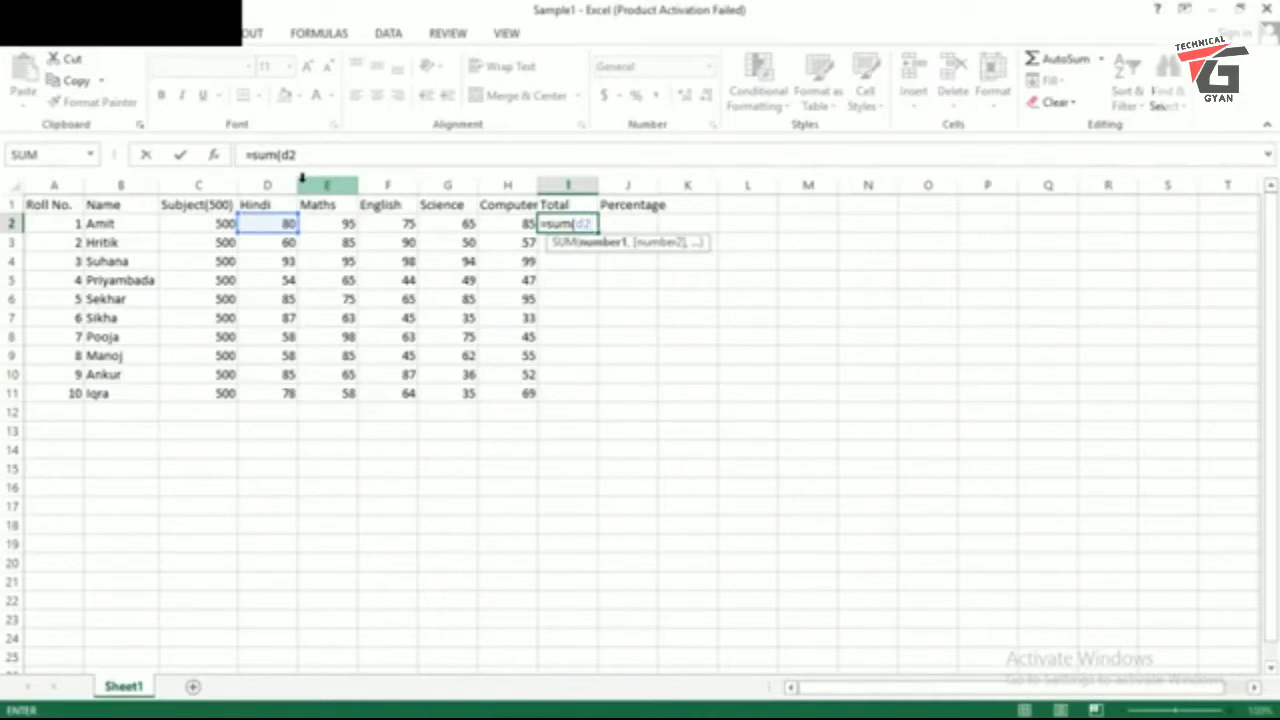
text(:)
click(506, 224)
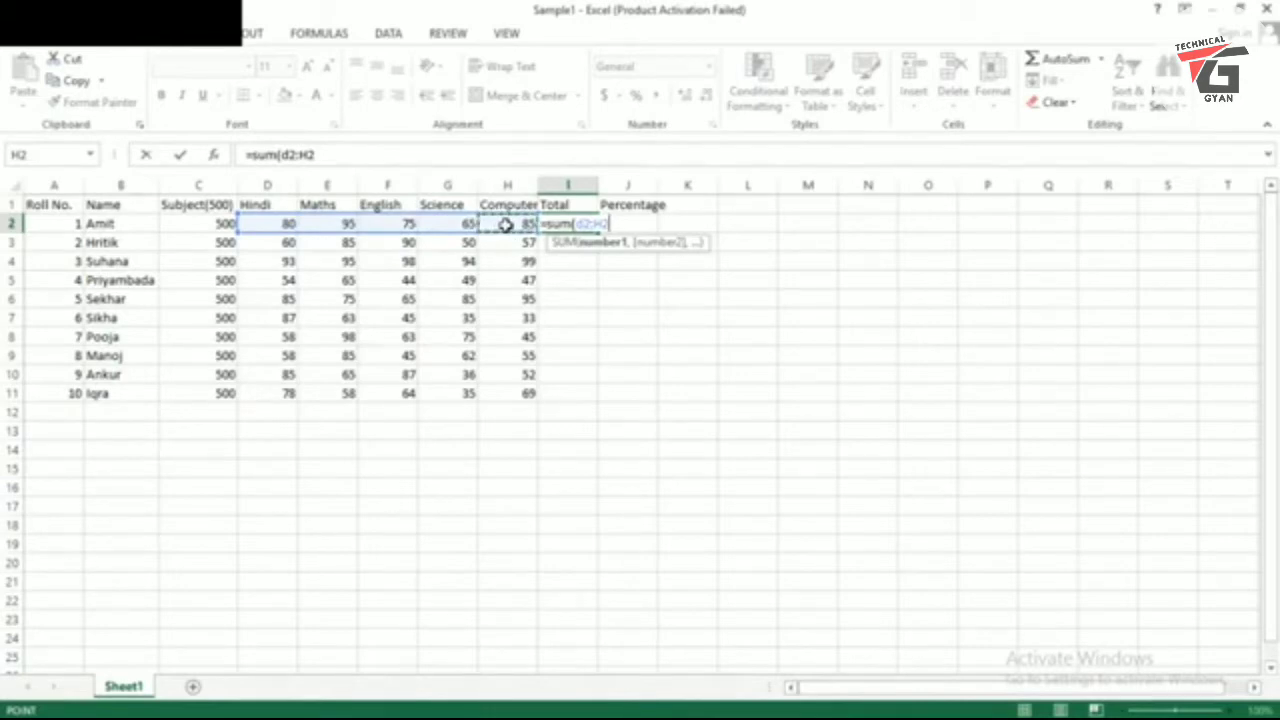
text())
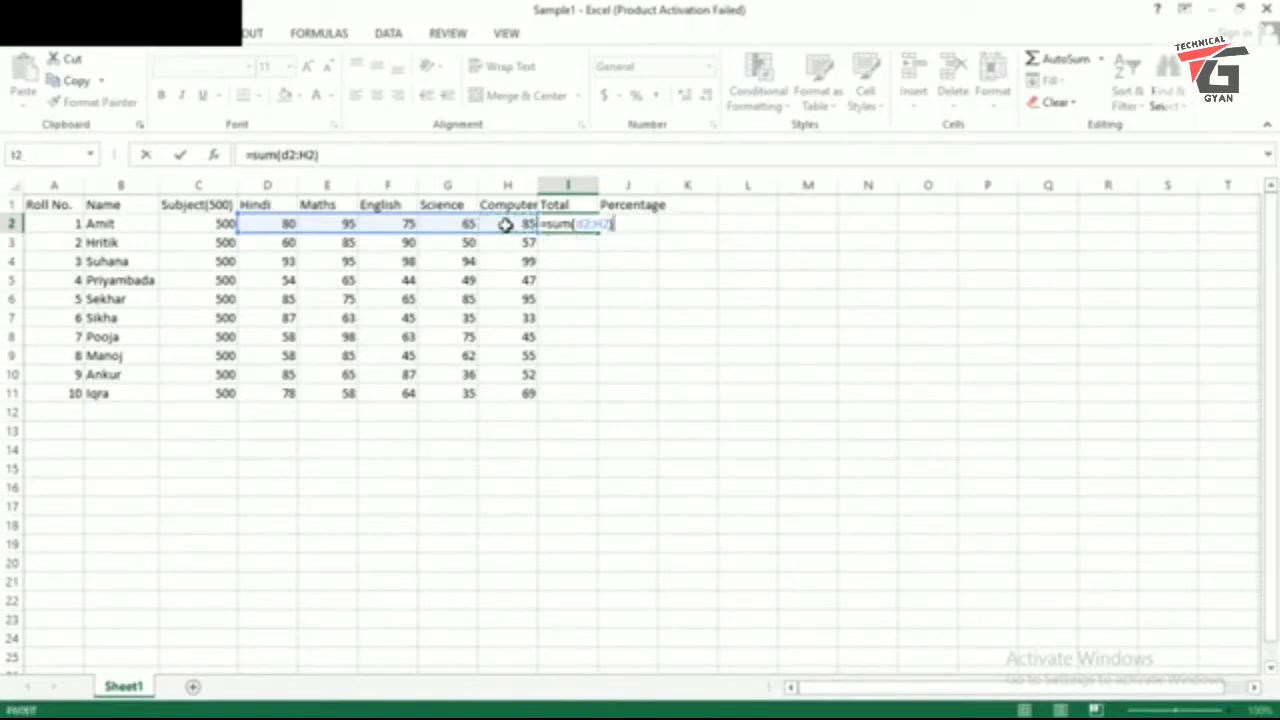
key(Return)
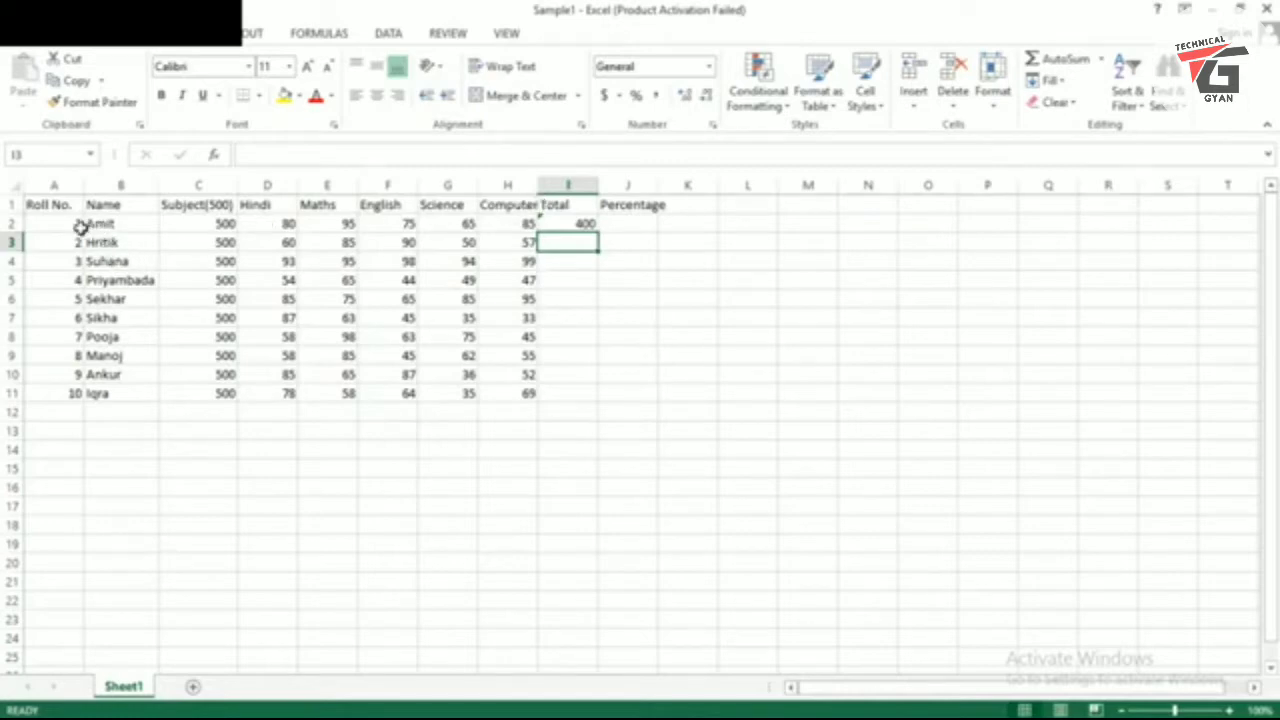
Fill the Total formula from I2 down to I11 and check the copied formula in I3
click(268, 224)
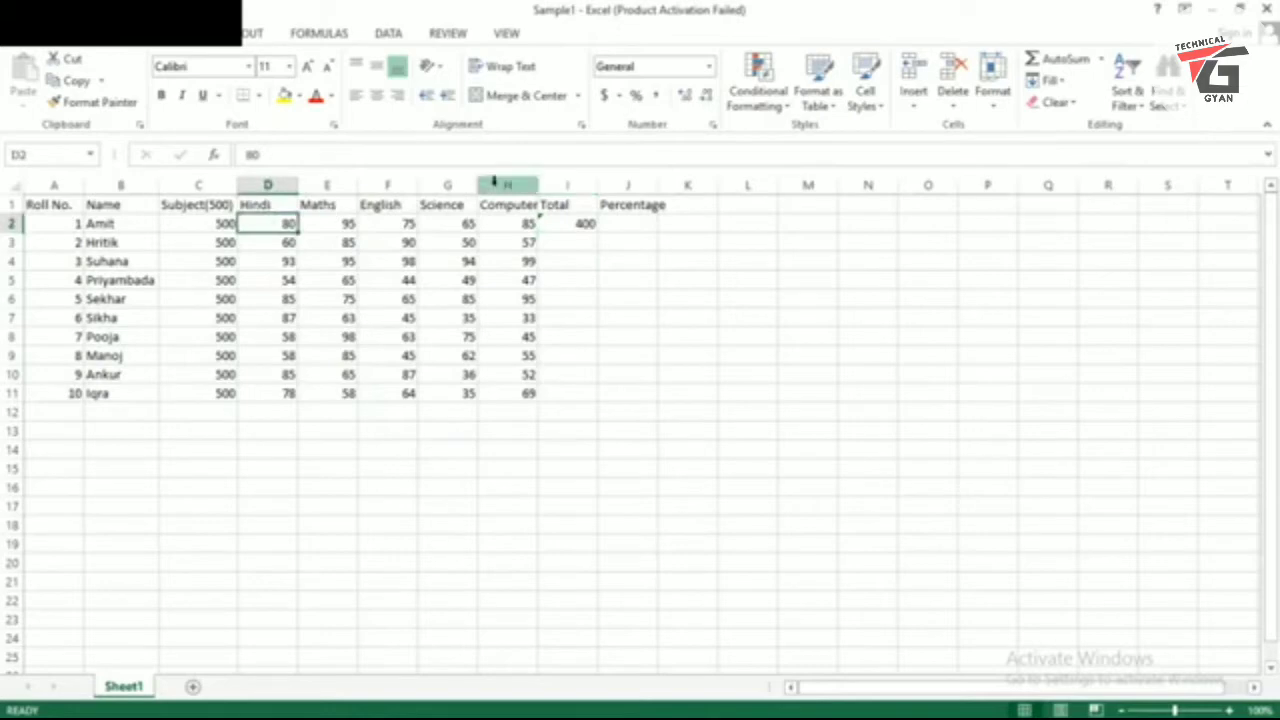
click(495, 177)
click(497, 221)
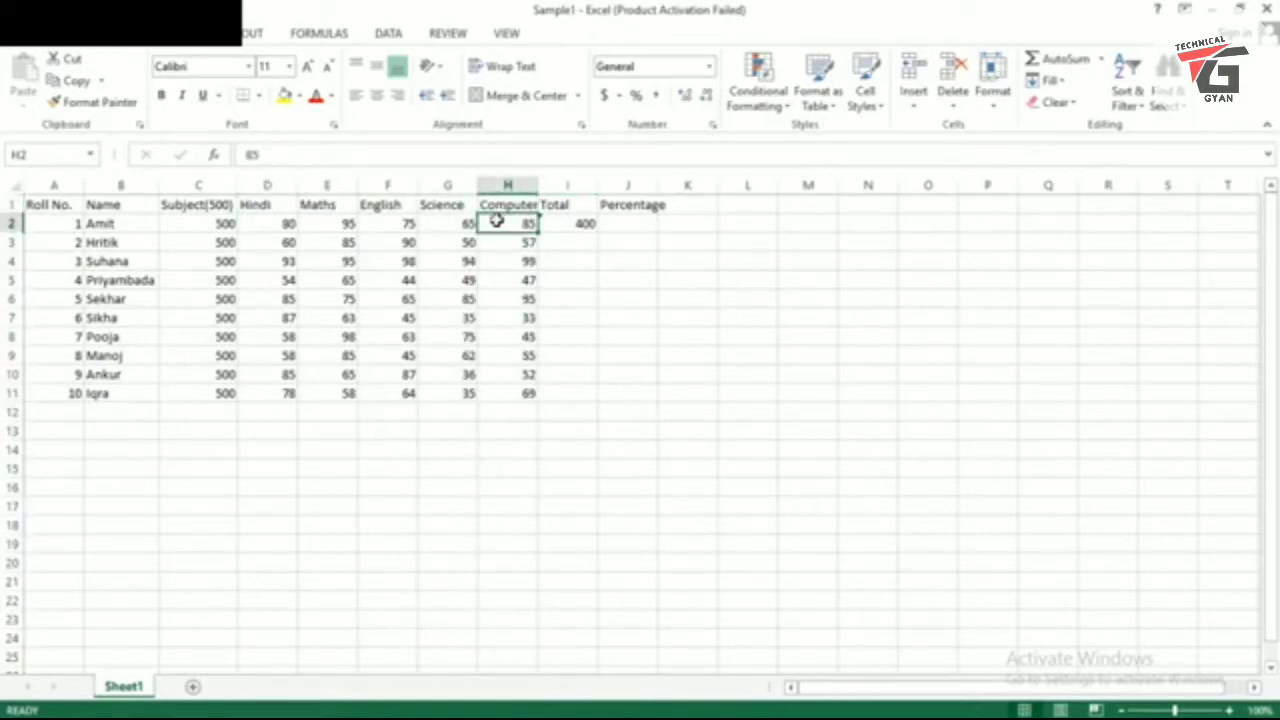
click(555, 224)
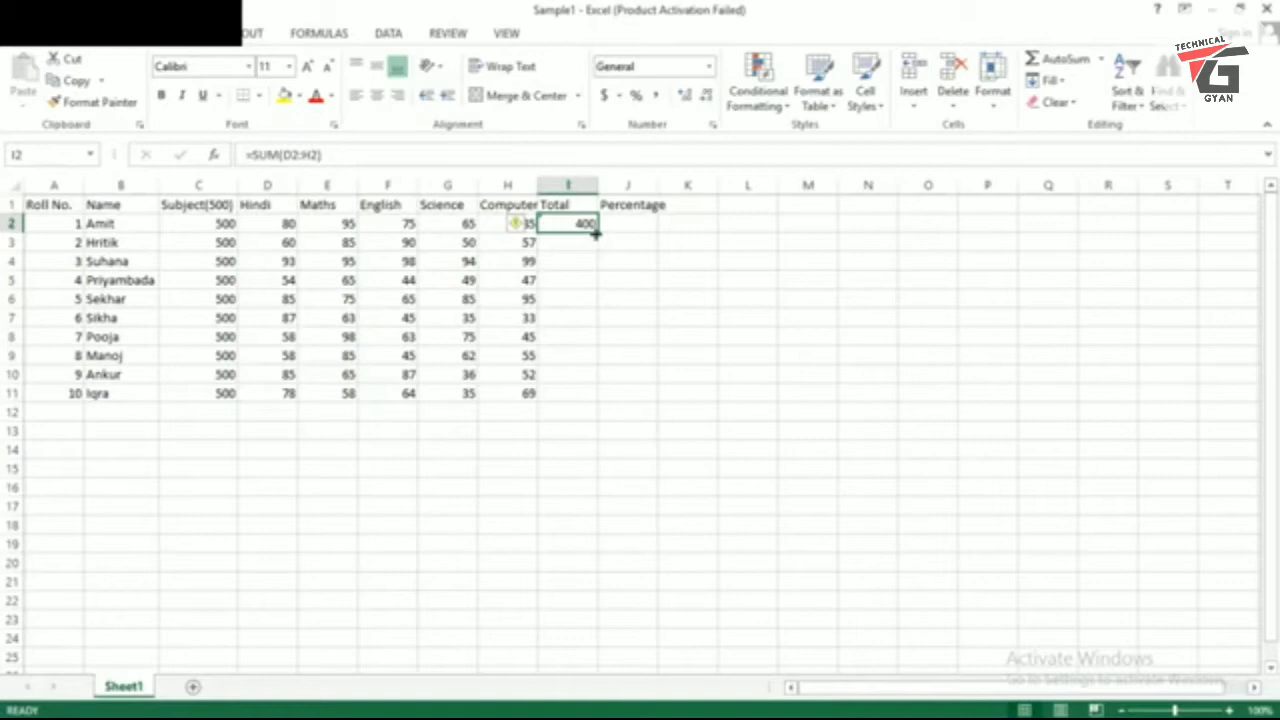
drag(595, 232, 586, 396)
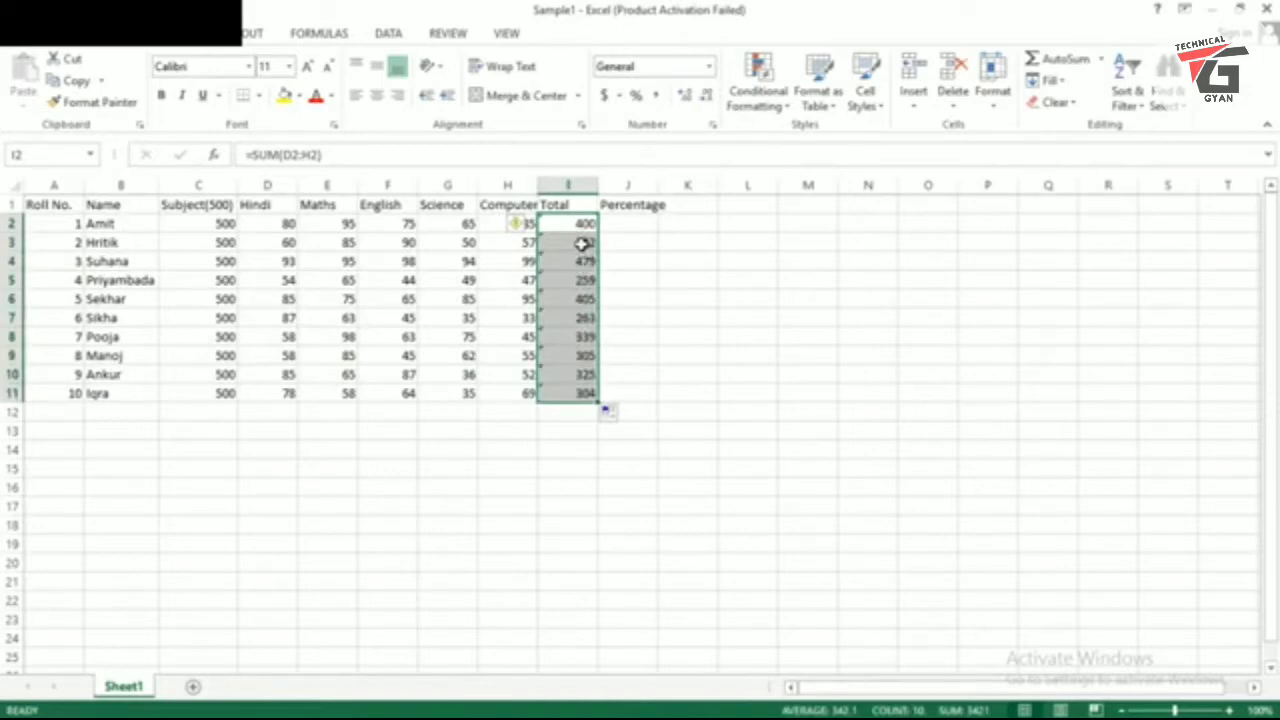
click(581, 243)
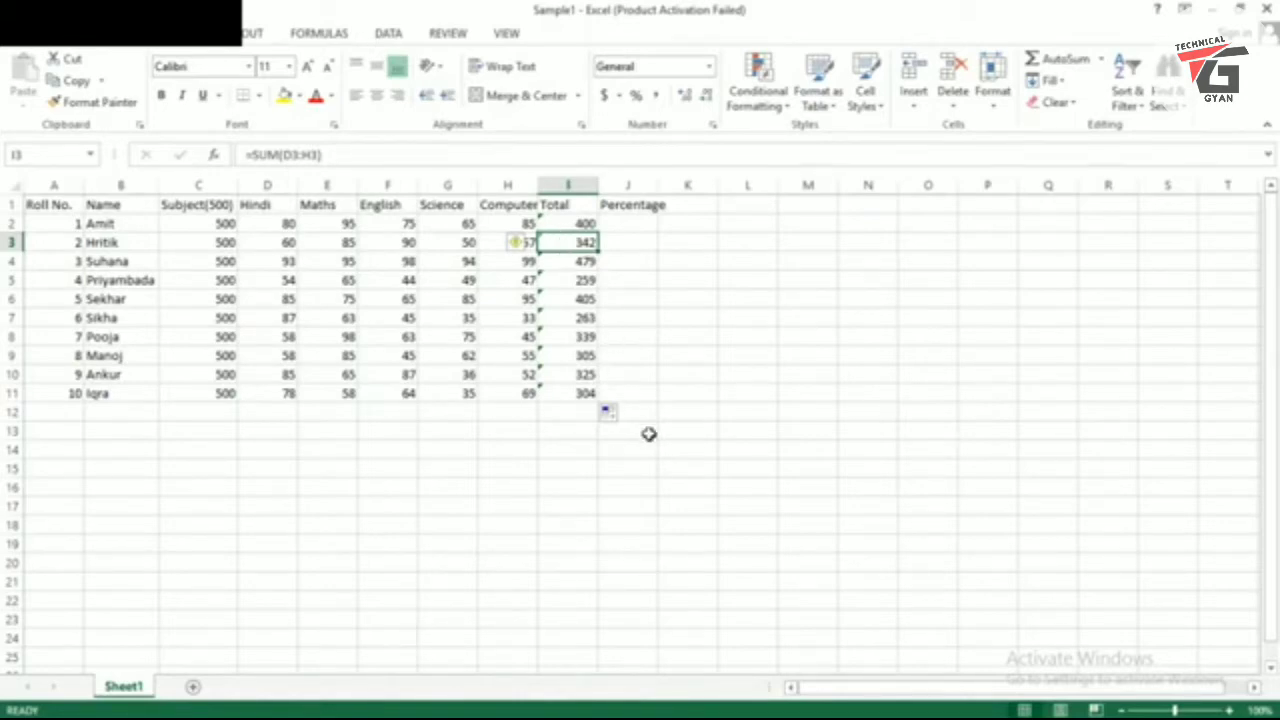
Enter the formula =(I2*100)/C2 in cell J2 to calculate the first student's percentage
click(630, 225)
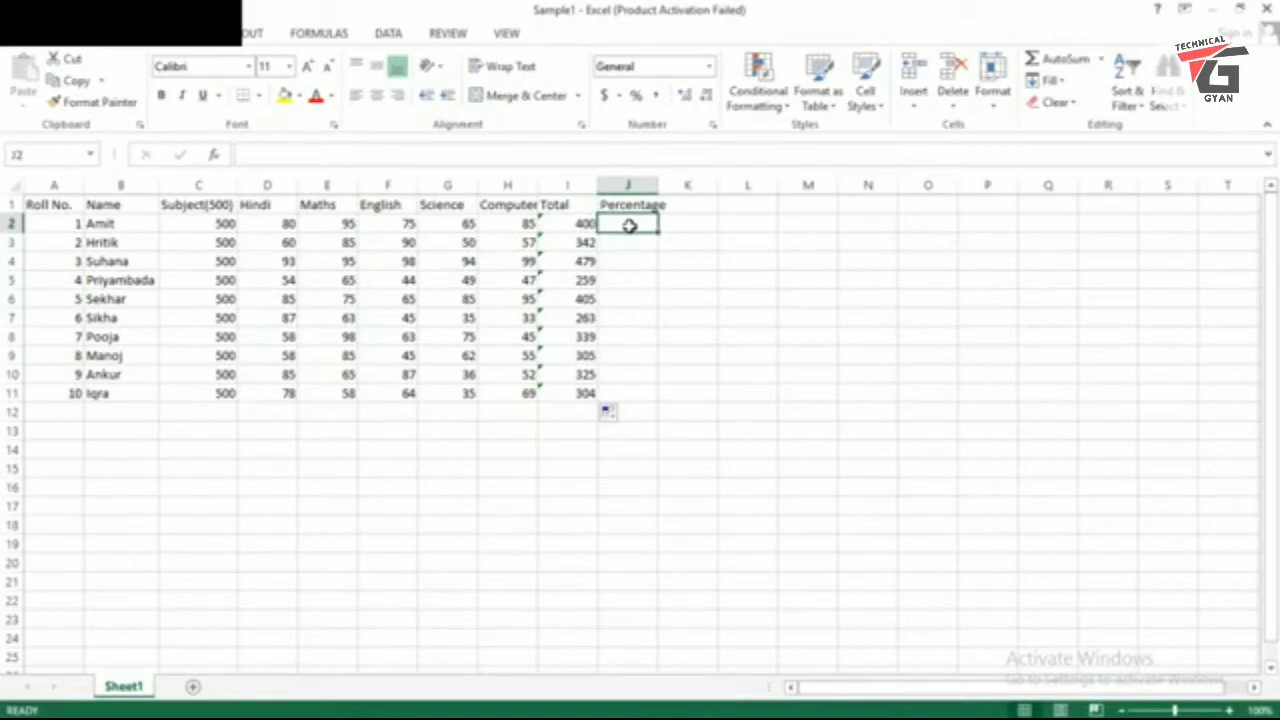
text(=)
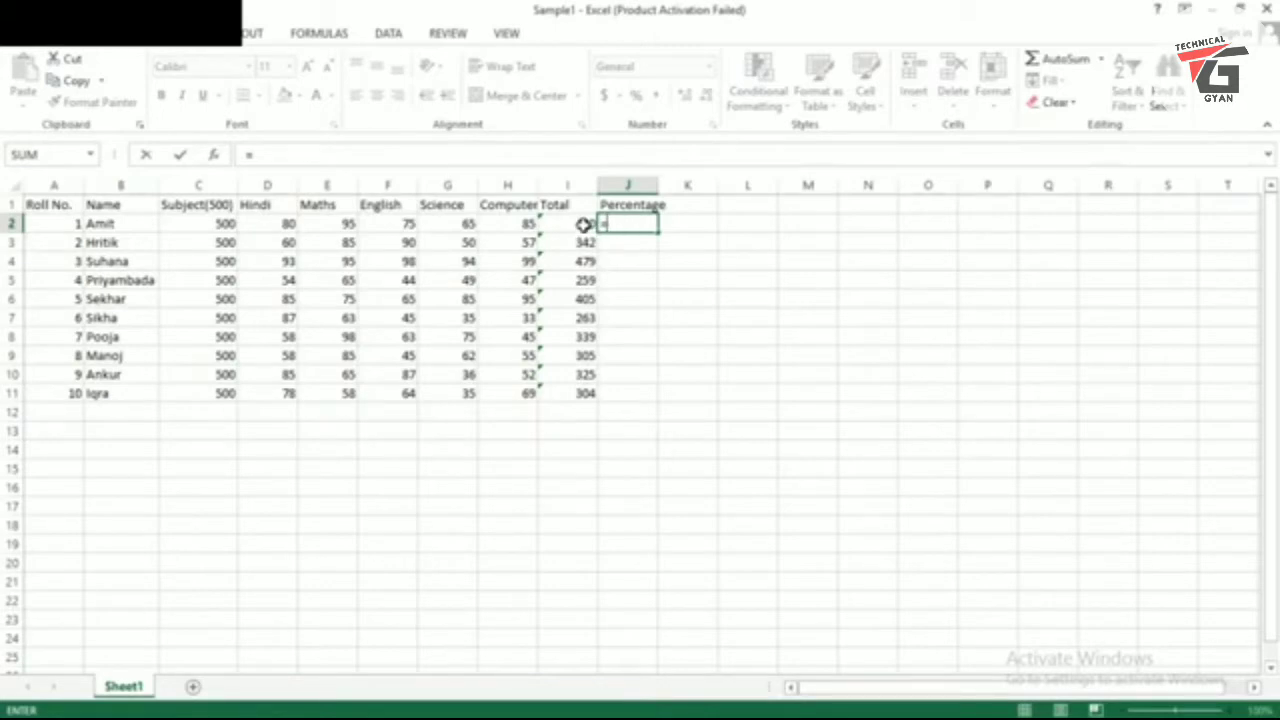
click(583, 225)
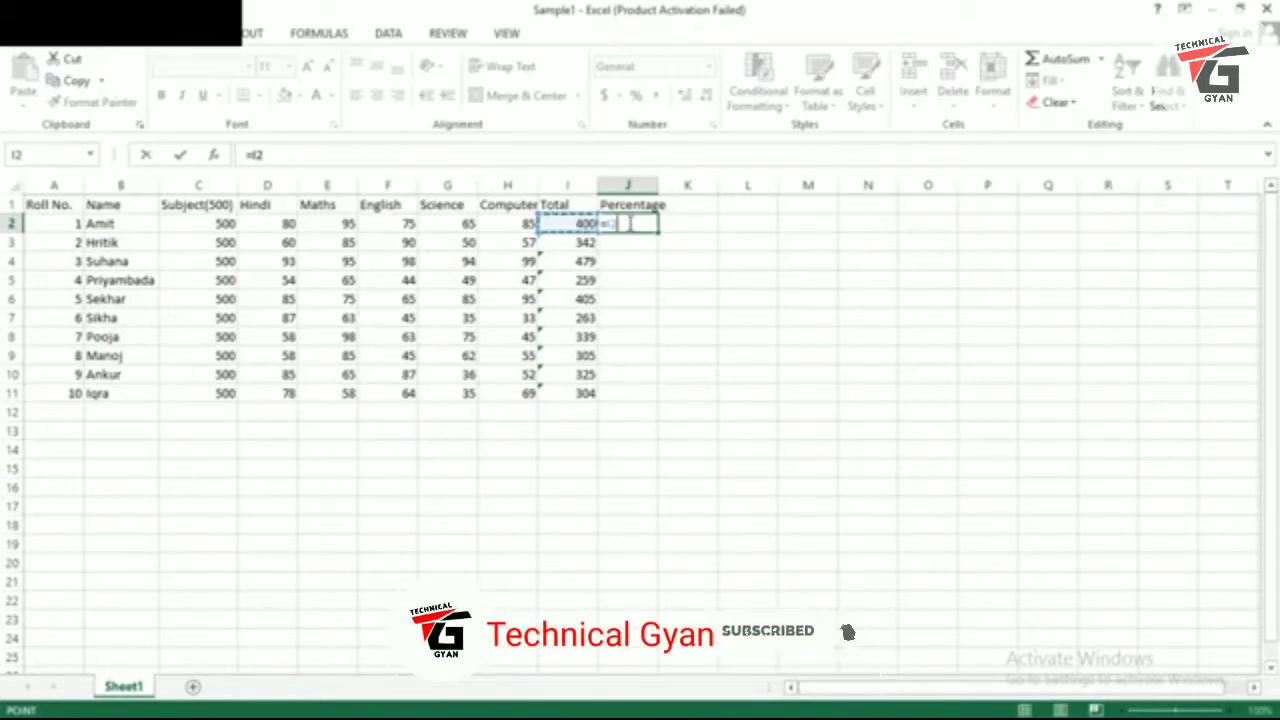
text(*)
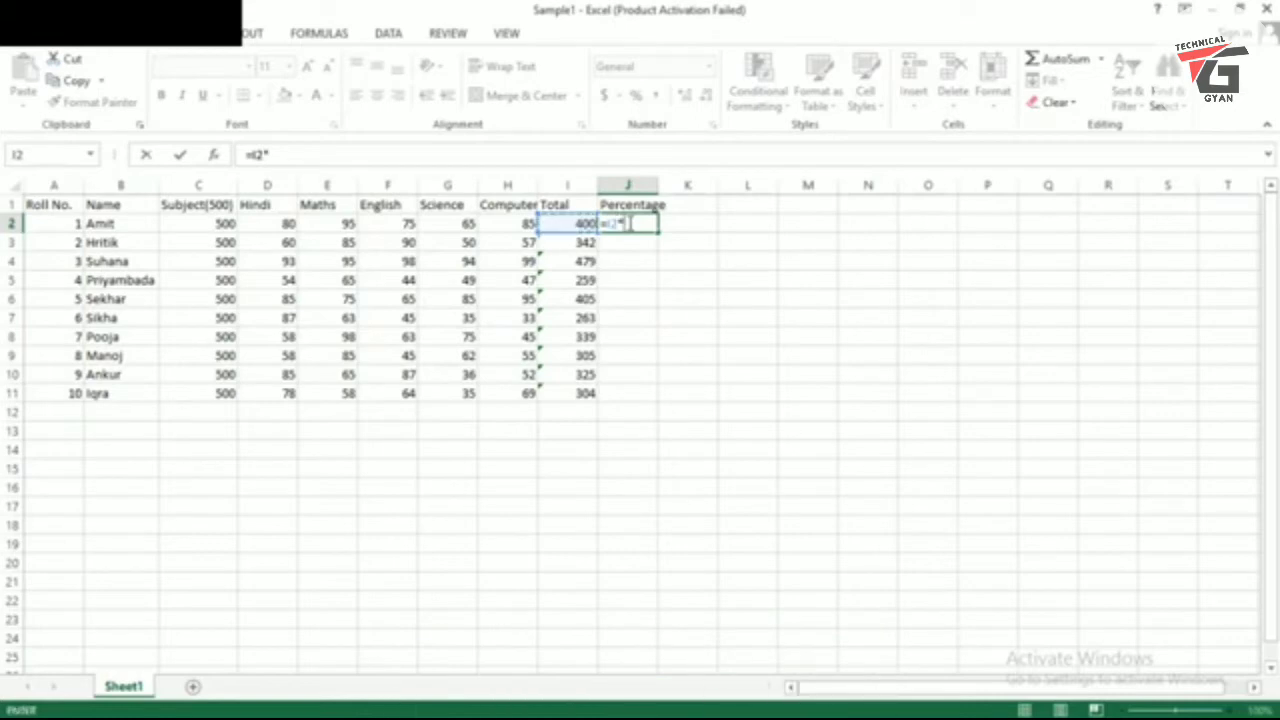
text(100/)
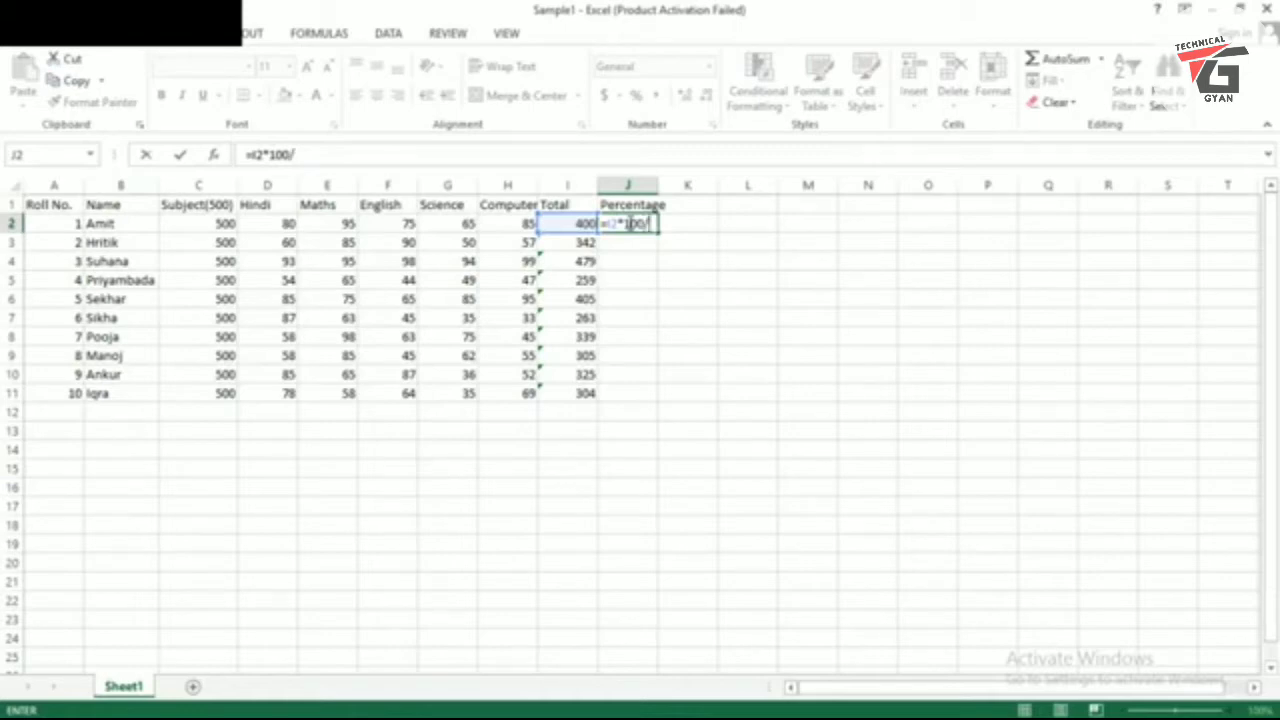
click(217, 223)
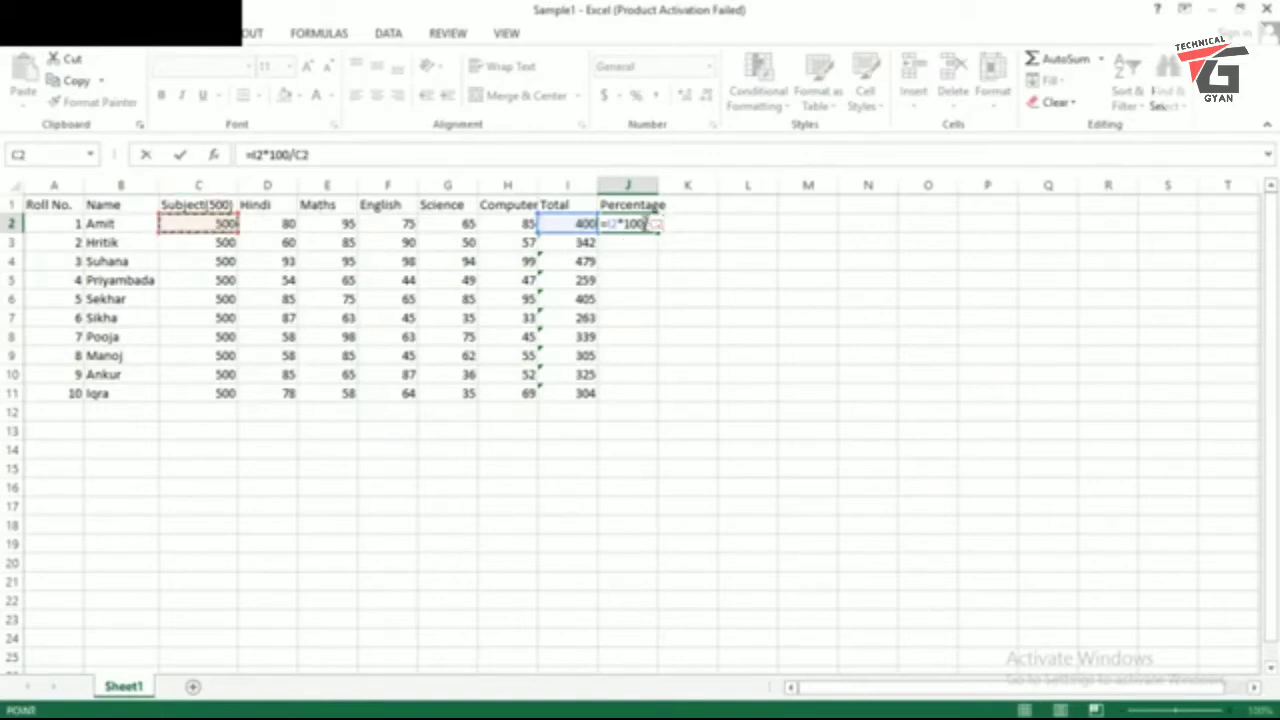
click(648, 223)
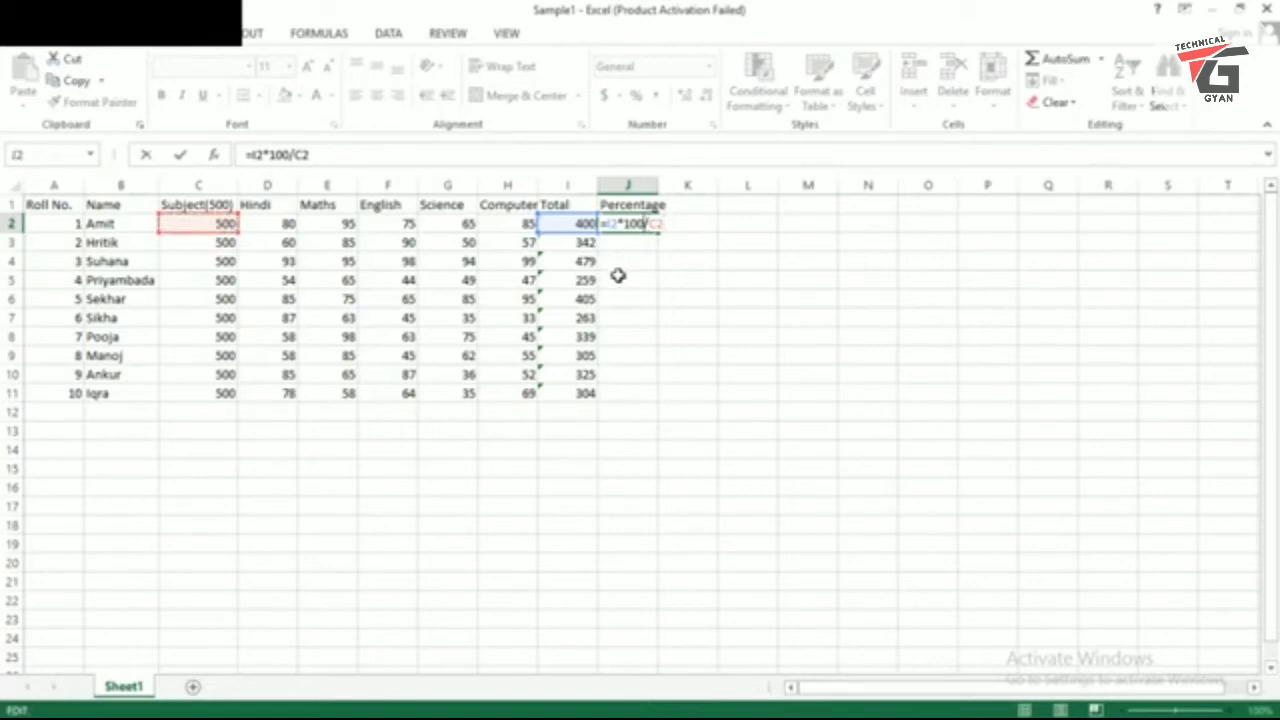
text())
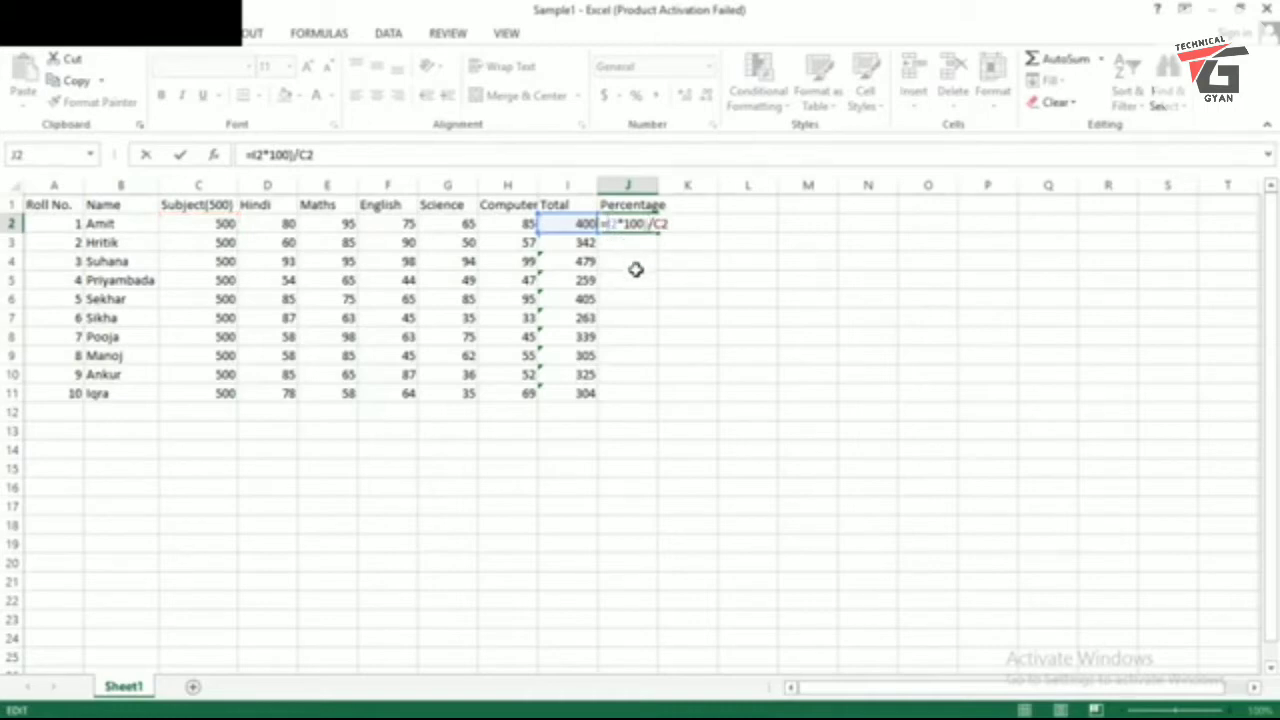
text(()
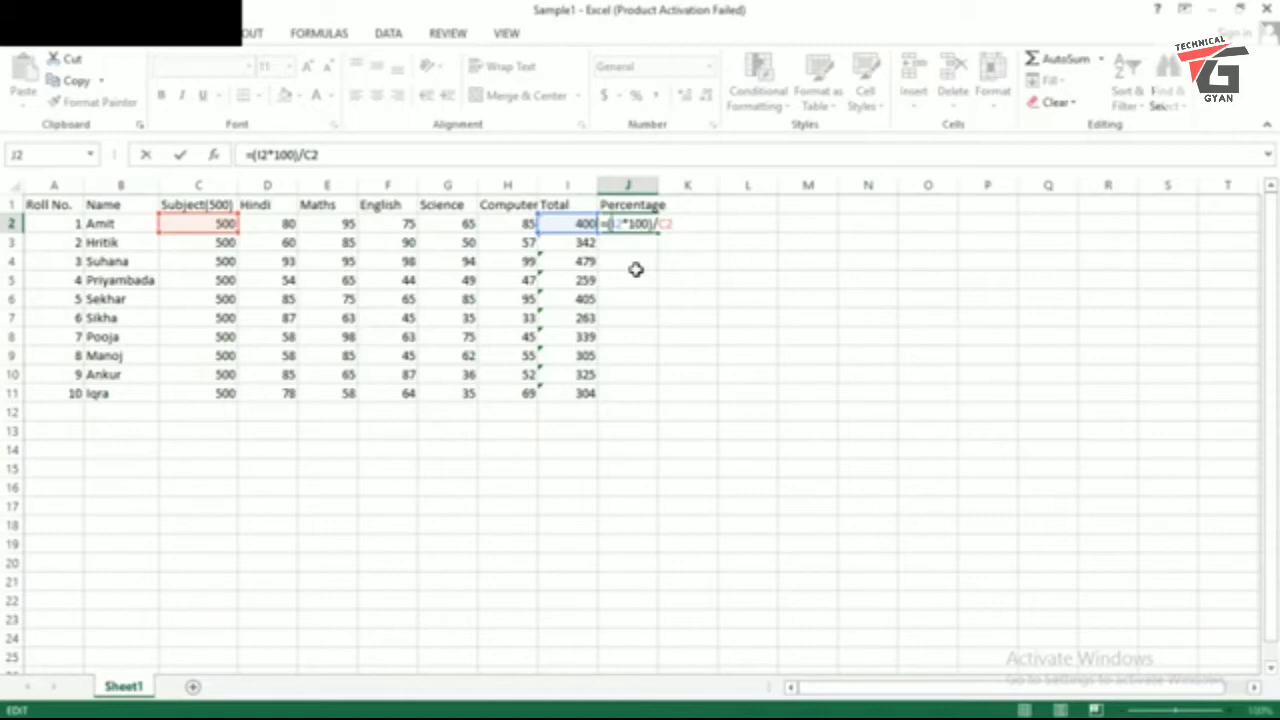
key(Return)
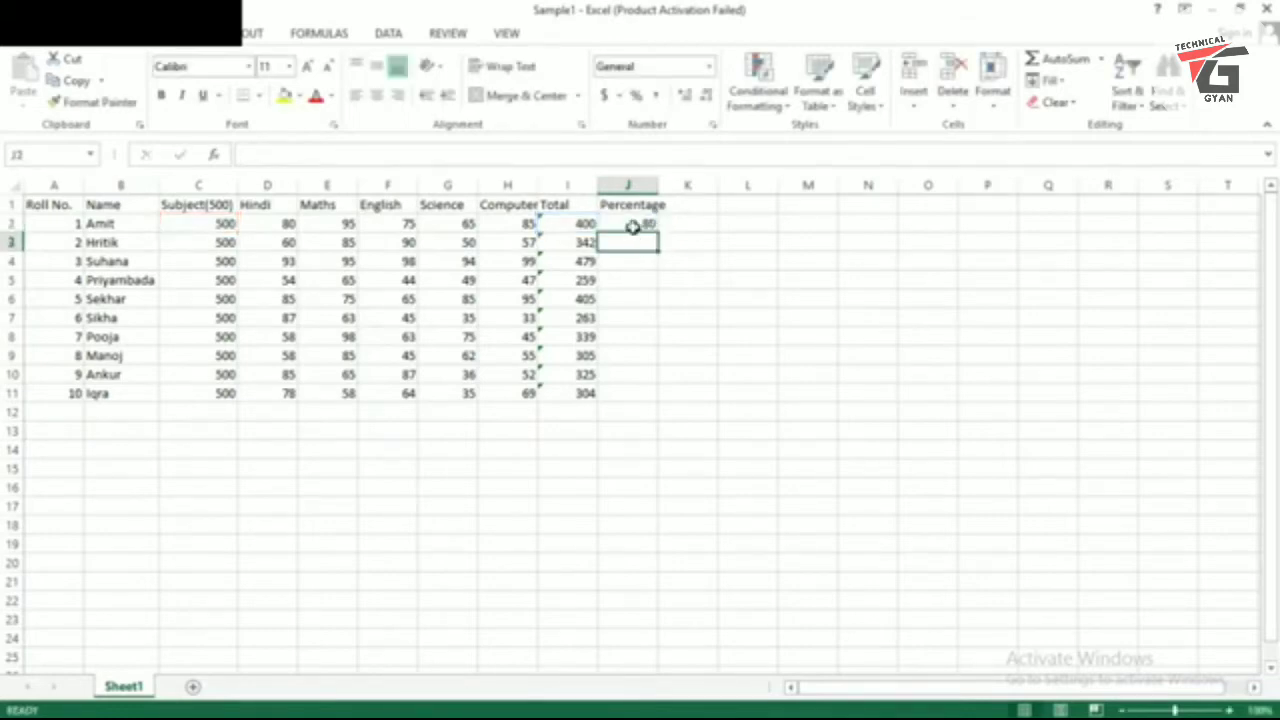
Fill the Percentage formula from J2 down to J11 and check the copied formula in J3
click(634, 221)
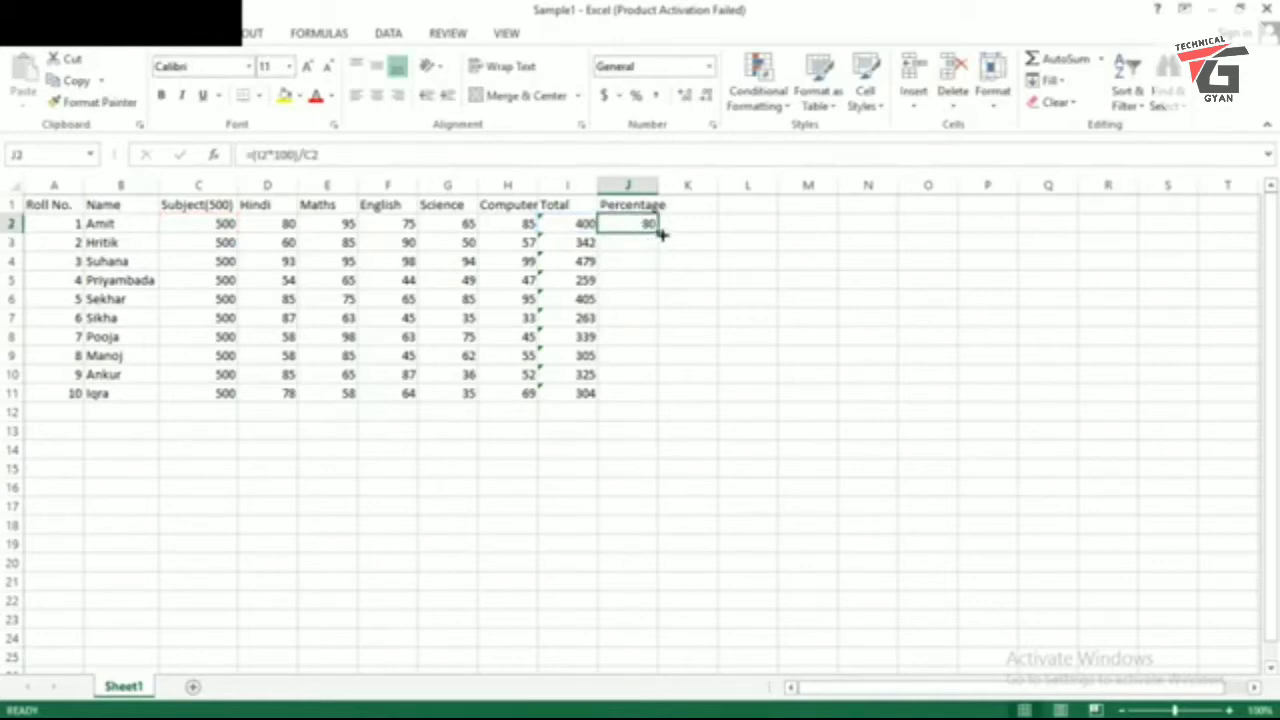
drag(658, 230, 672, 413)
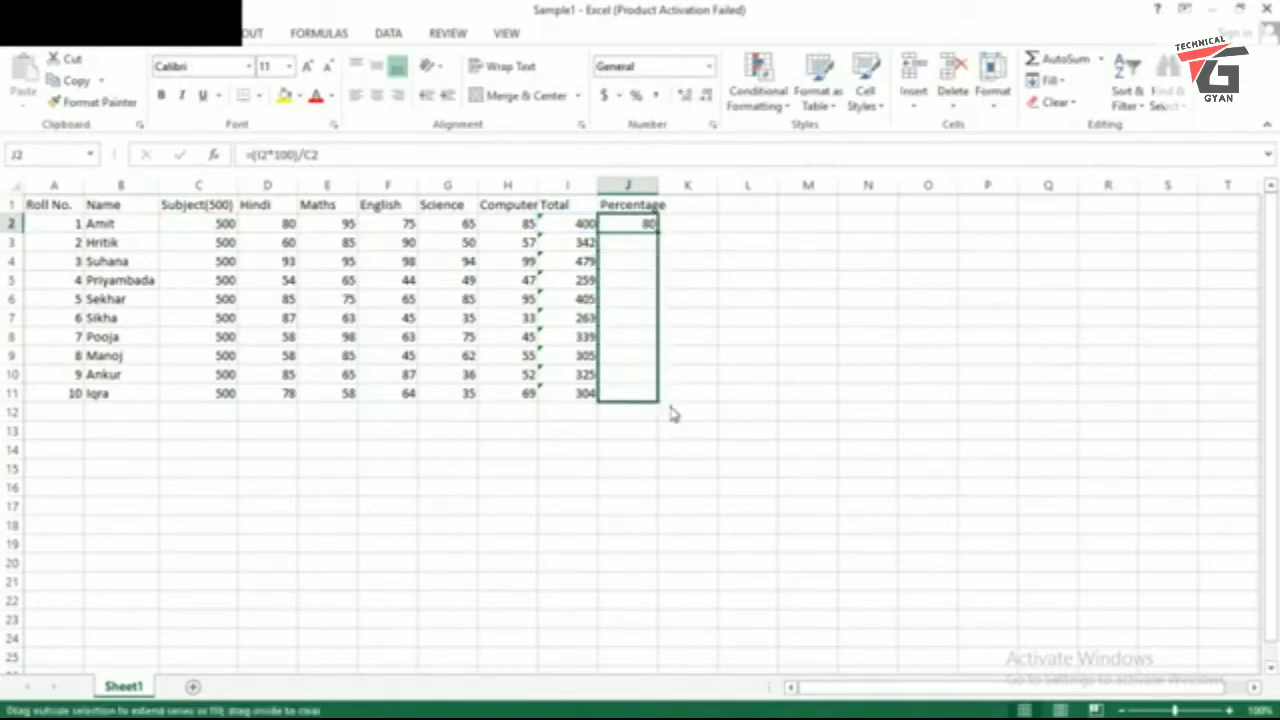
click(636, 242)
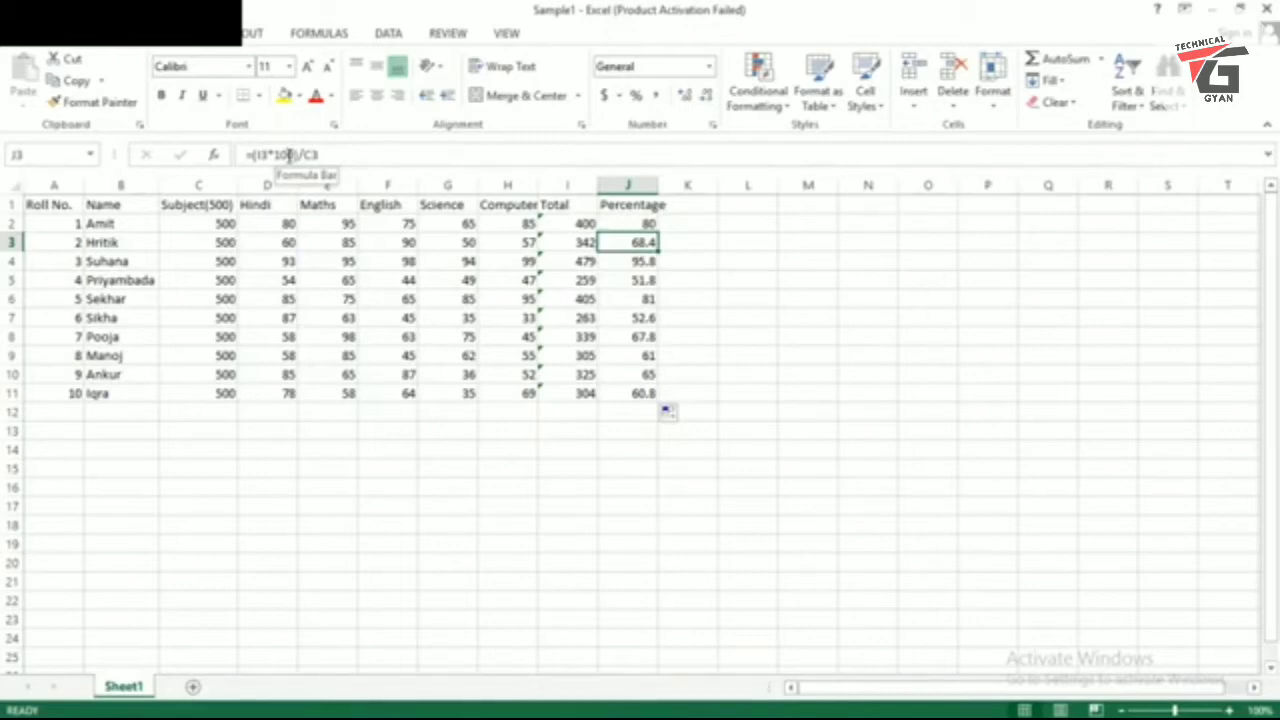
Enter 100 in cell L2 and replace the constant in J2's formula with that cell, making it =(I2*L2)/C2
click(741, 223)
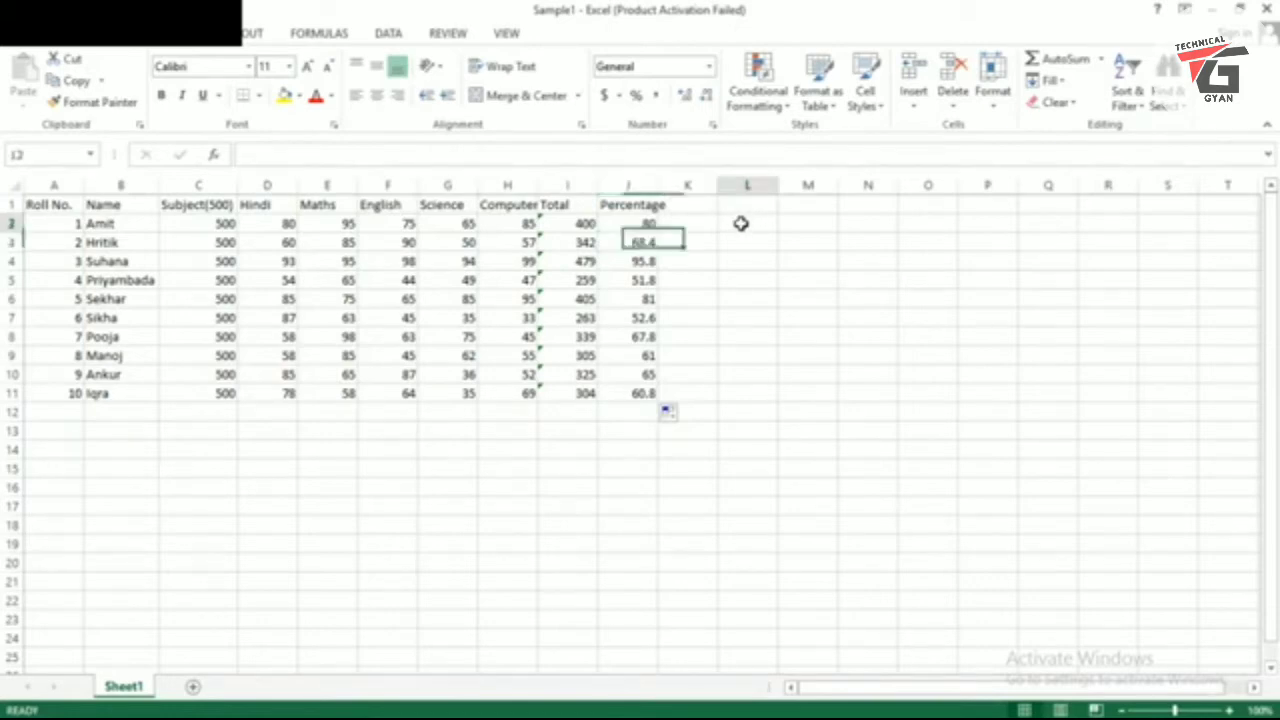
text(100)
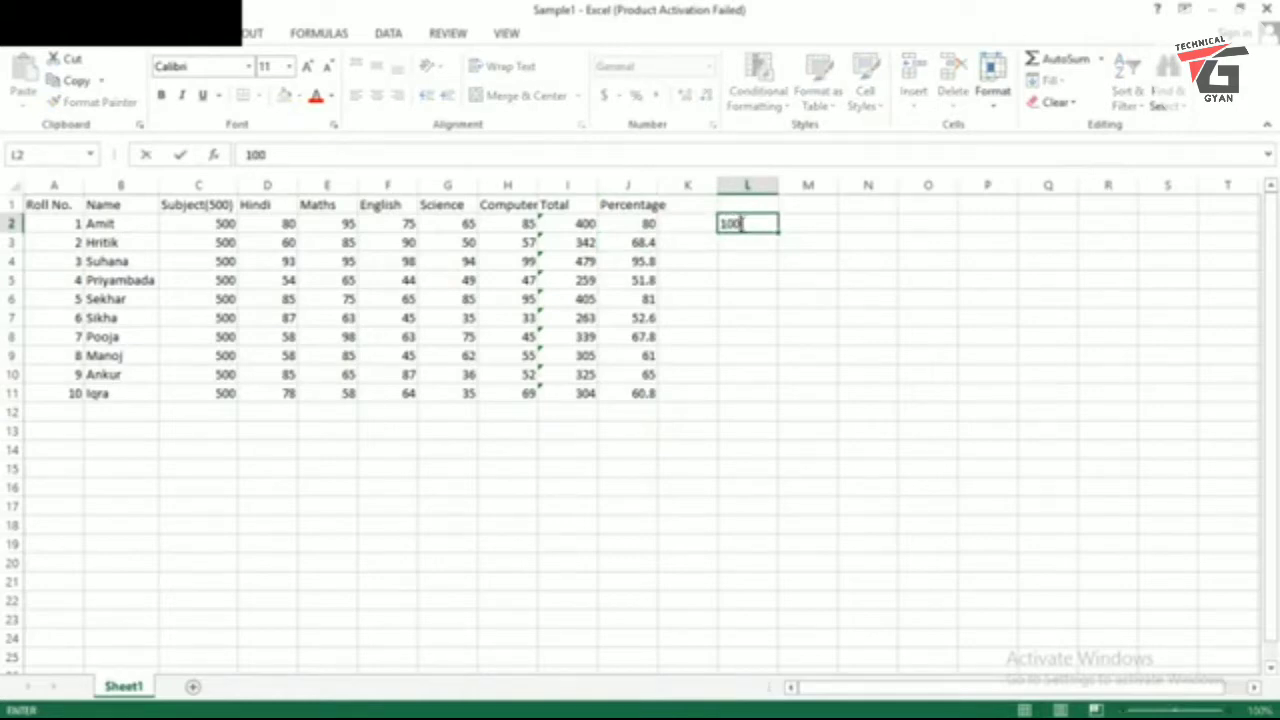
click(647, 223)
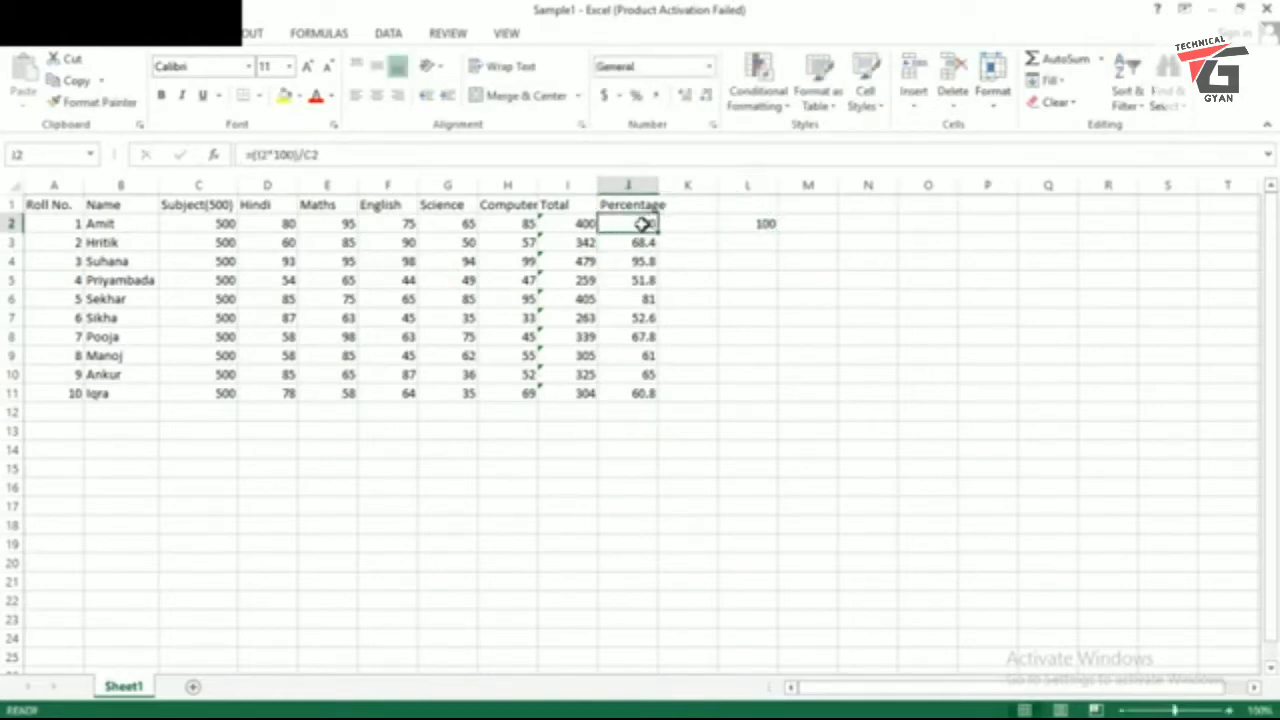
click(295, 154)
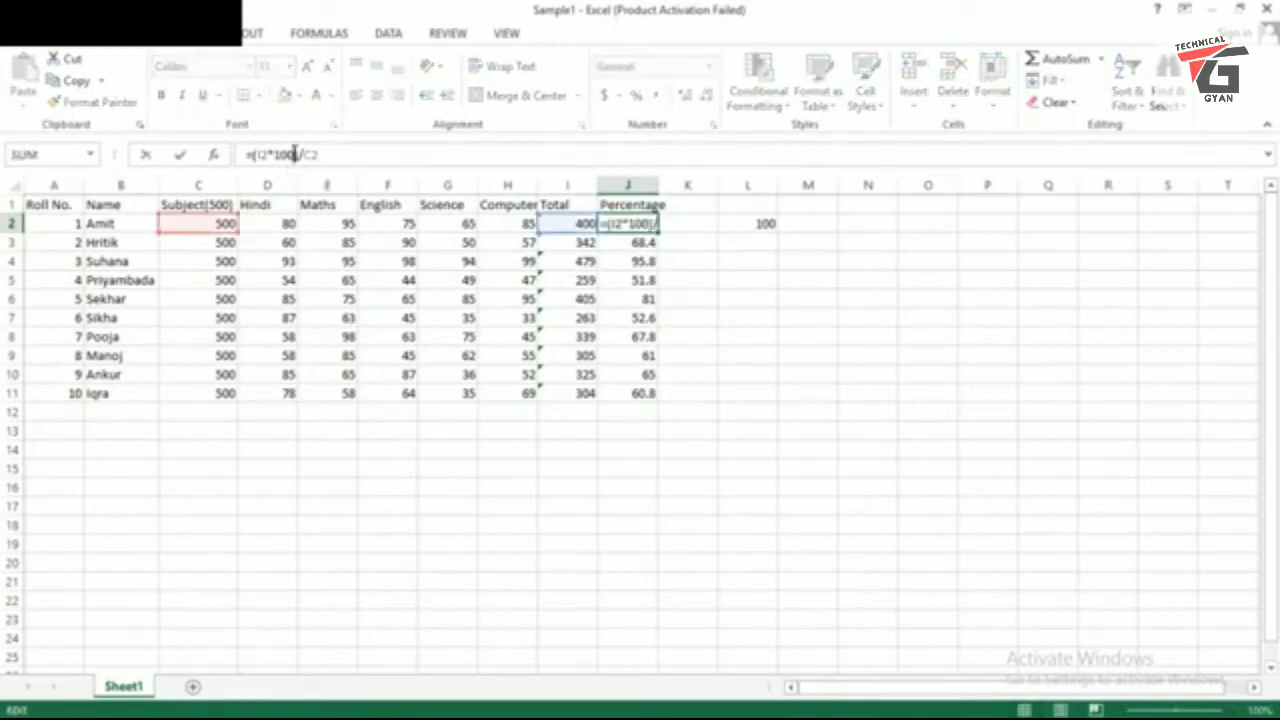
key(BackSpace)
key(BackSpace)
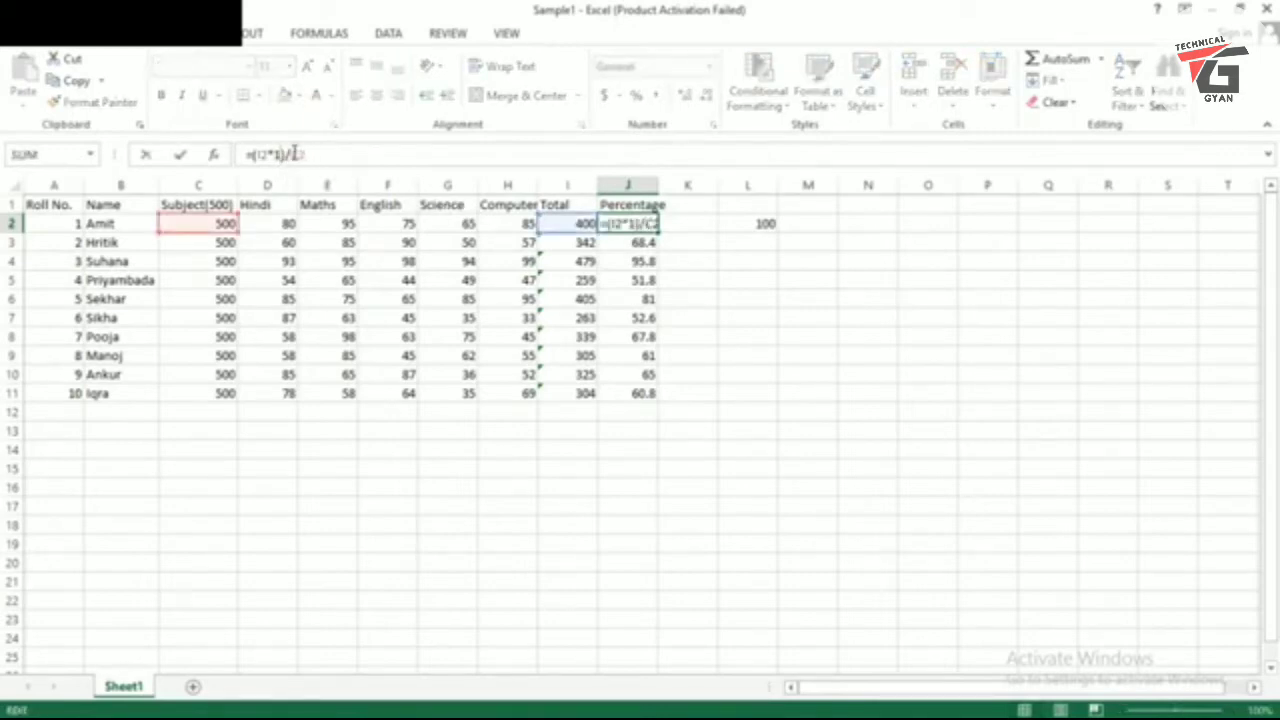
key(BackSpace)
text(L2)
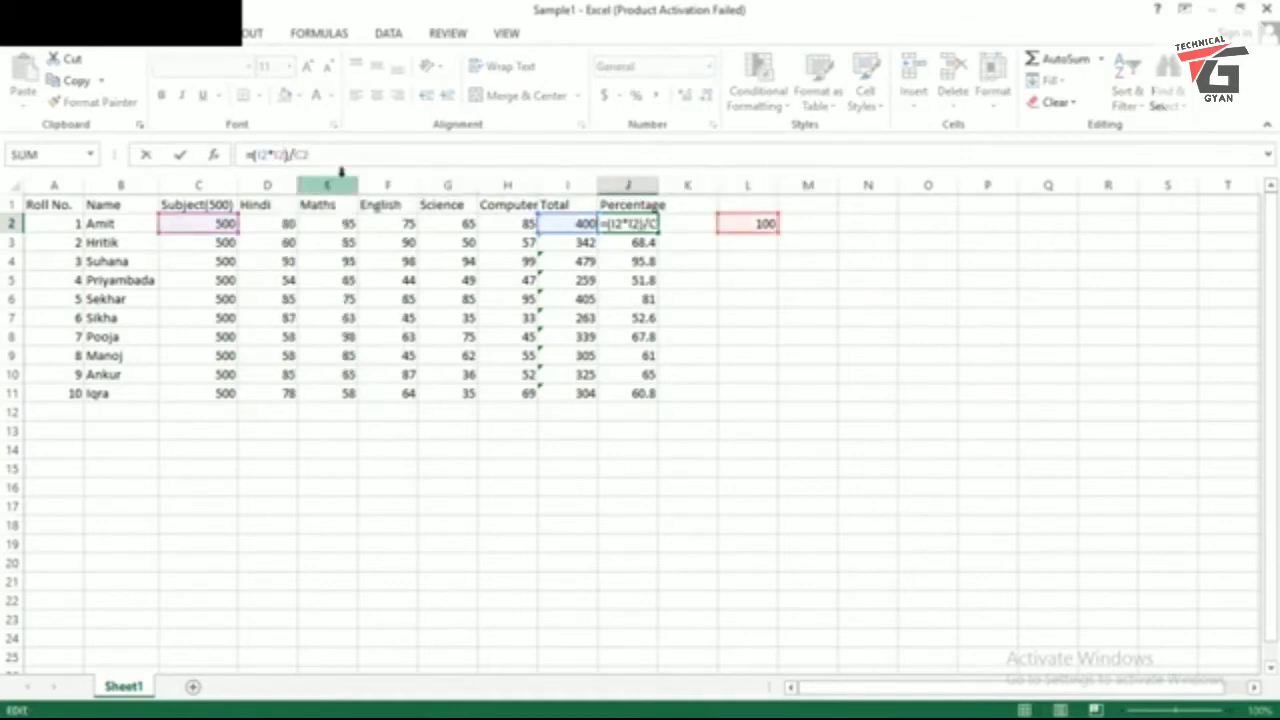
key(Return)
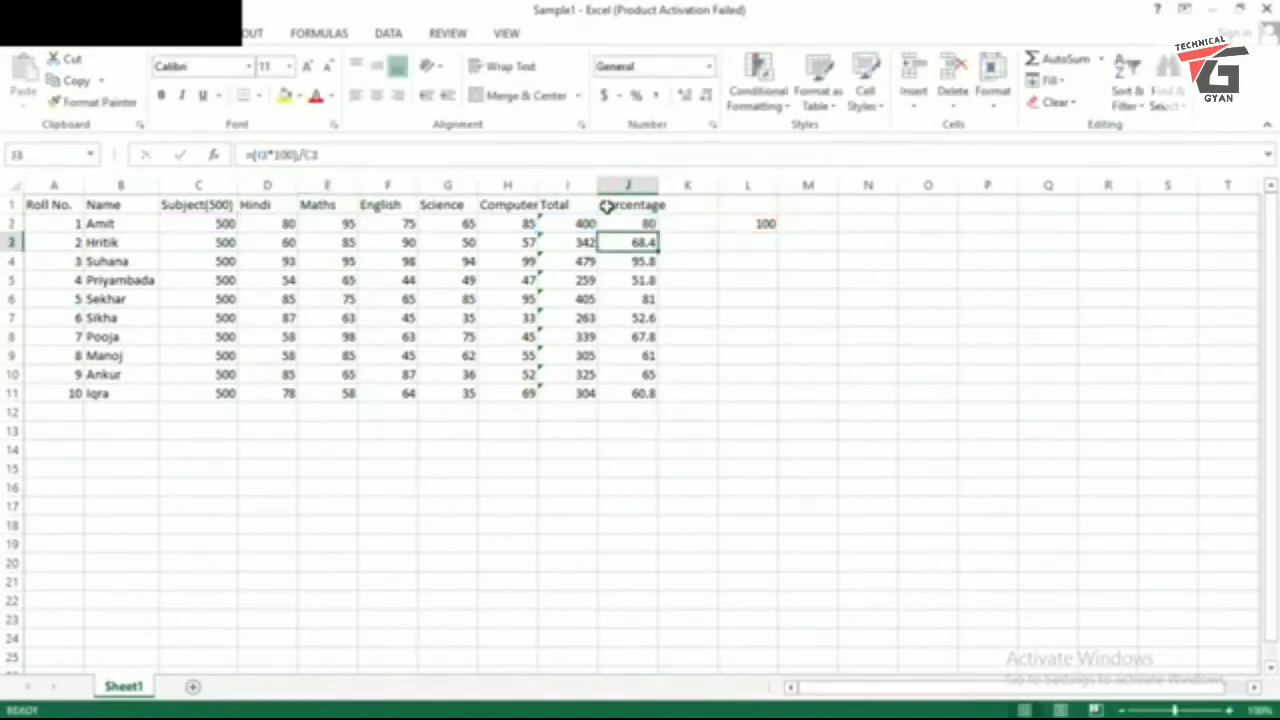
Fill the formula =(I2*L2)/C2 from J2 down to J11 and check J3's copied formula against cell L3
click(636, 222)
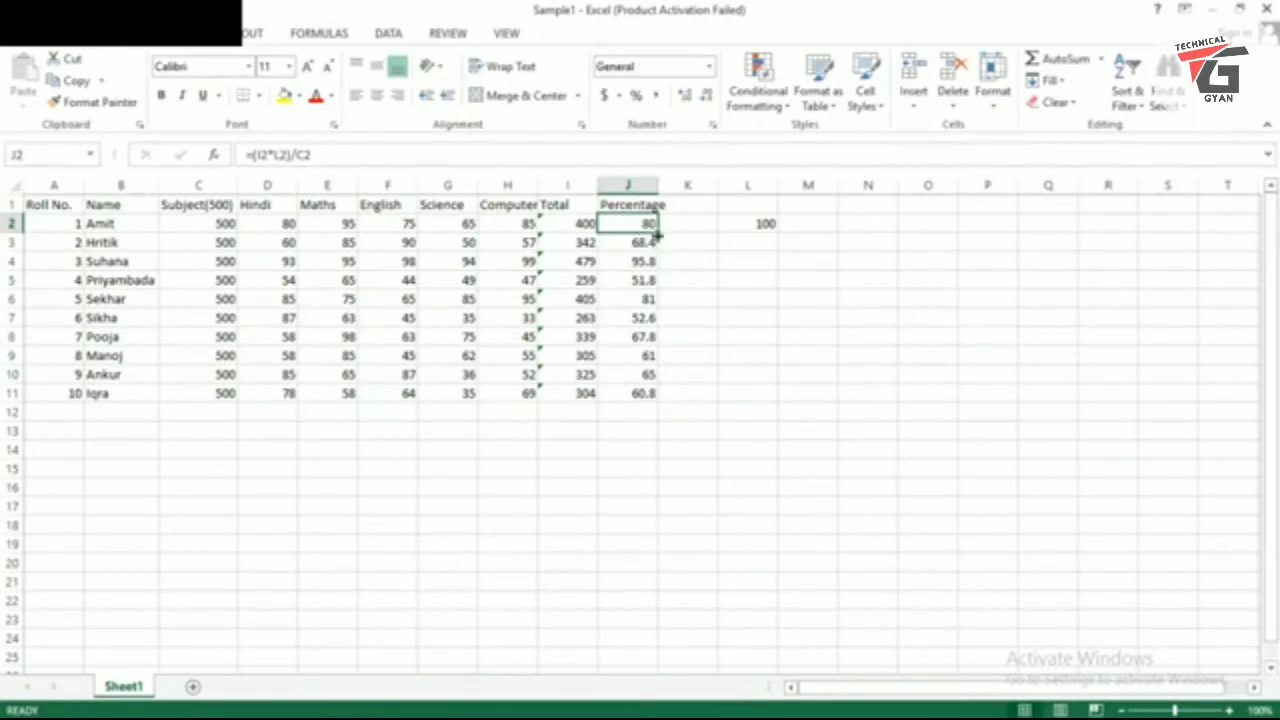
drag(658, 237, 663, 397)
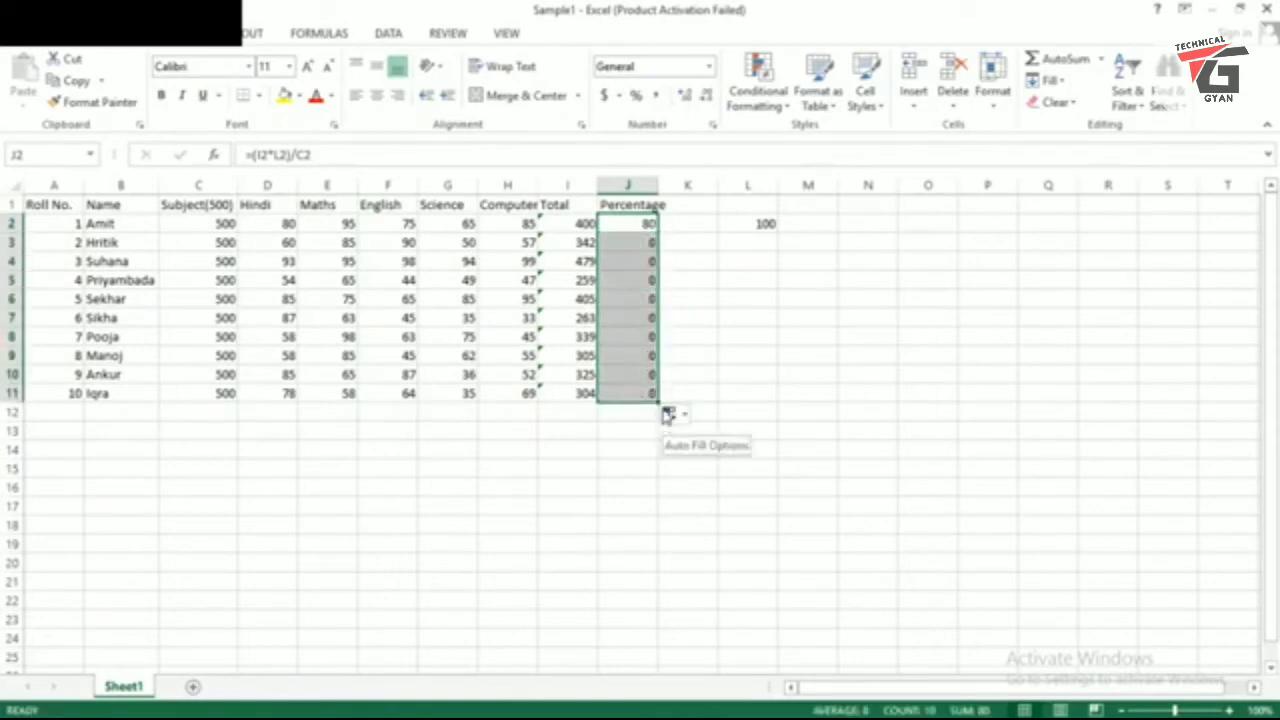
click(648, 242)
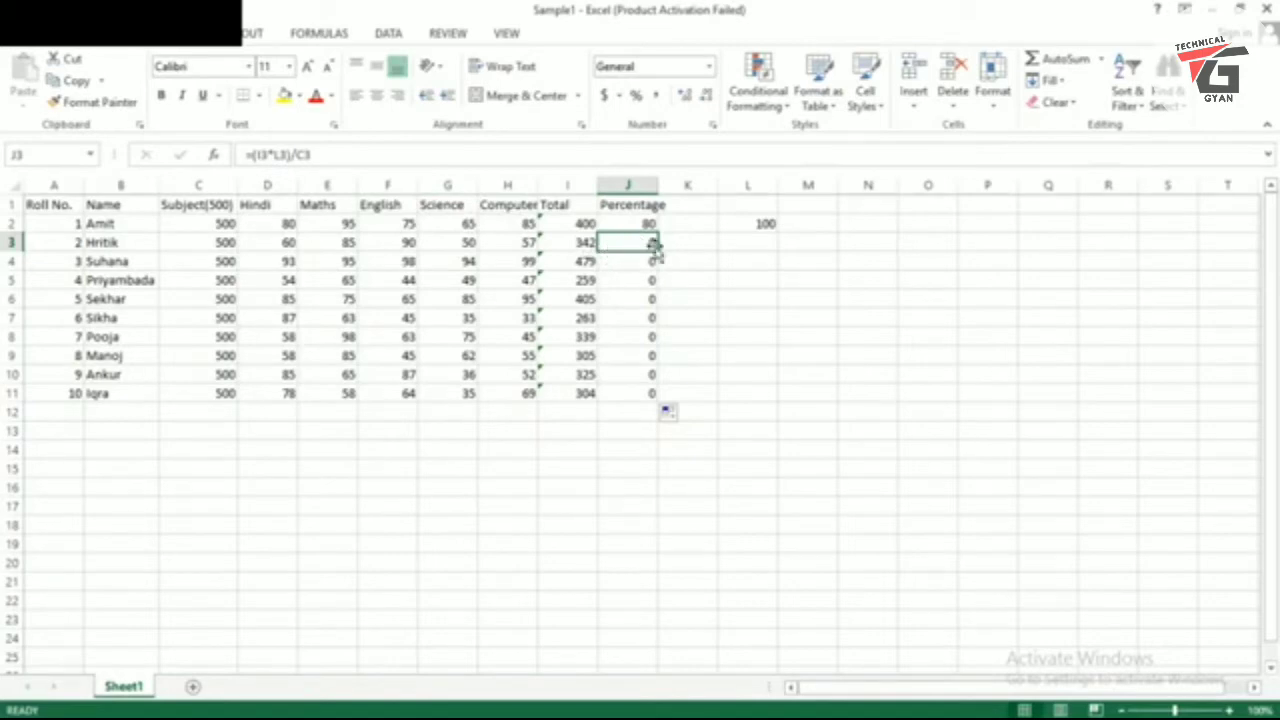
click(753, 243)
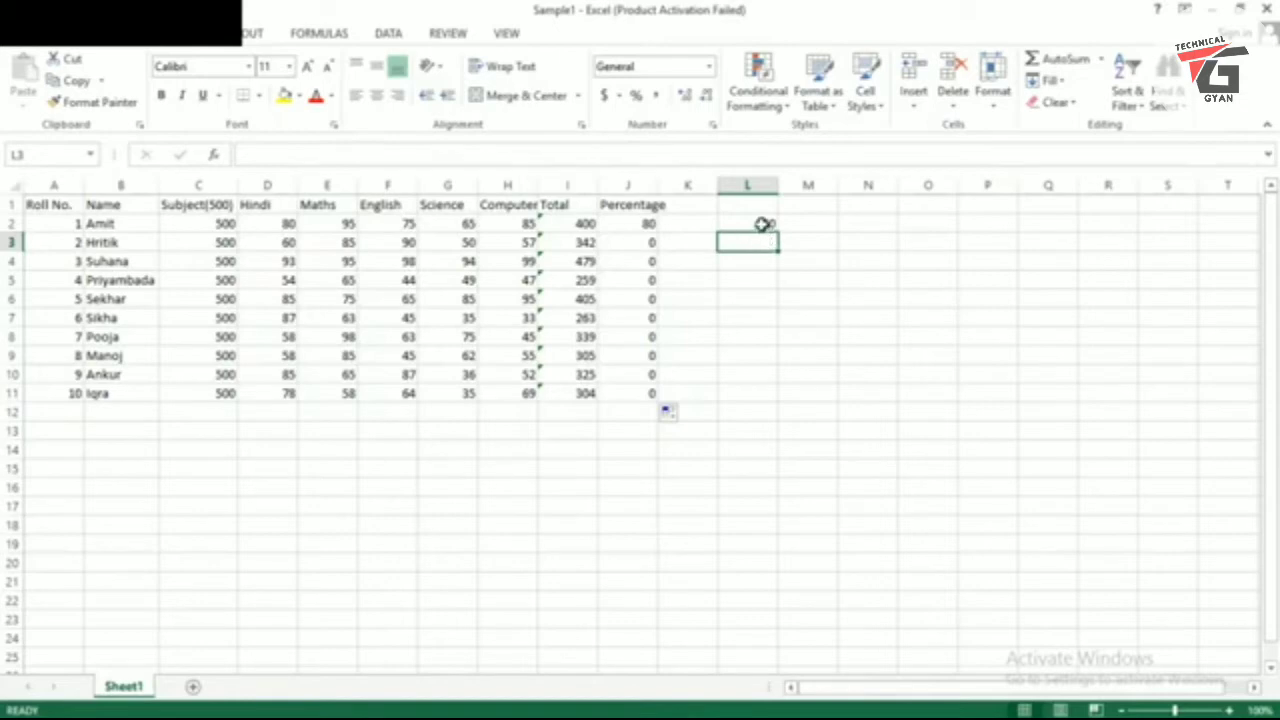
Fill the value 100 from L2 down to L11 and check the second student's percentage in J3
click(762, 223)
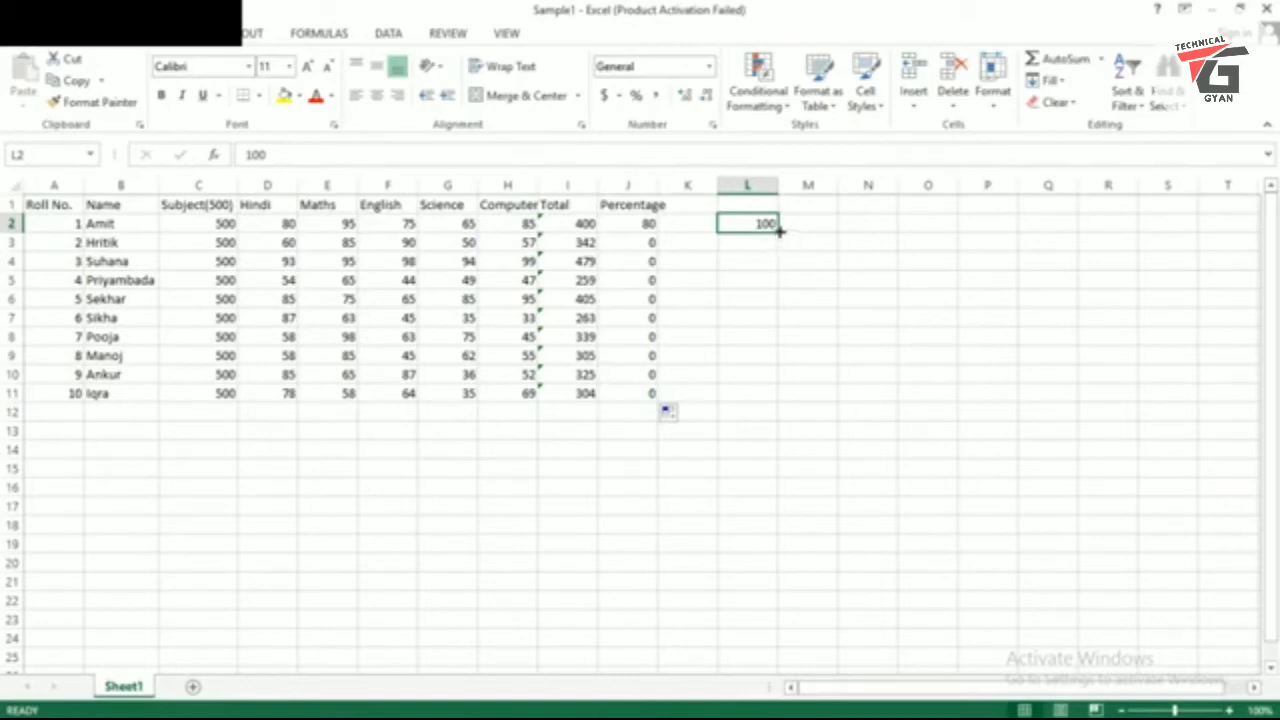
drag(778, 231, 776, 404)
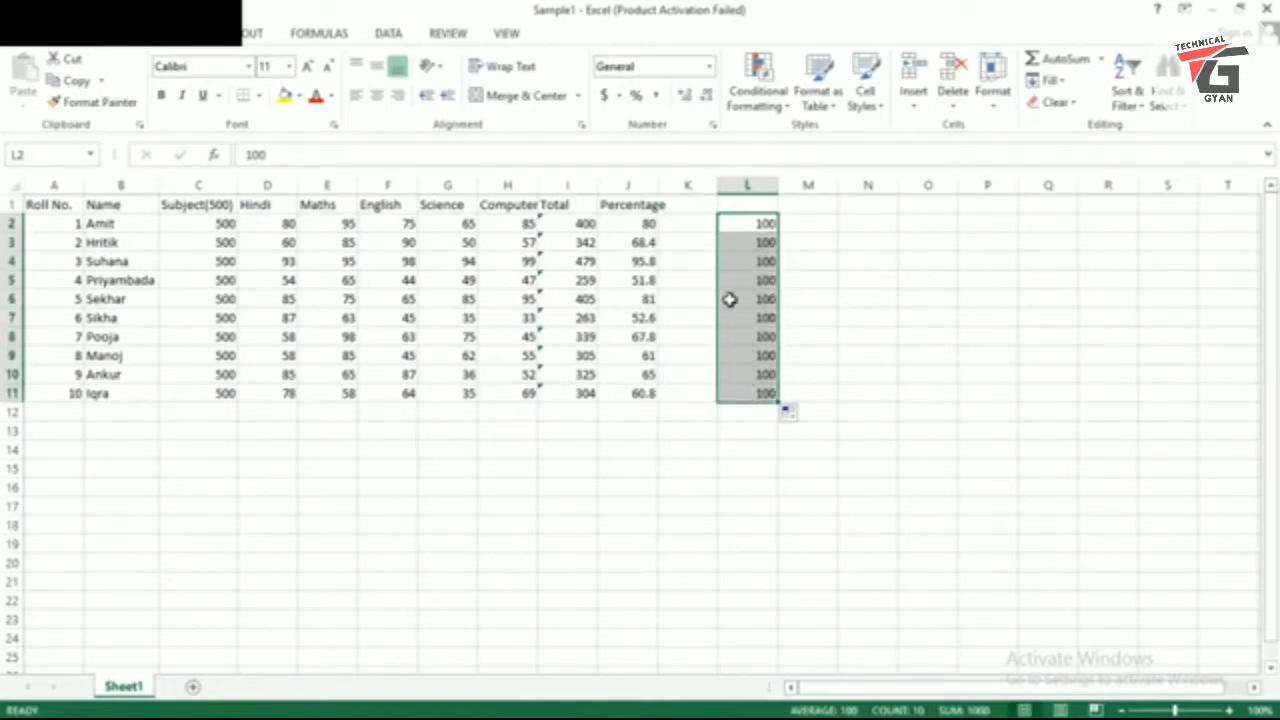
click(635, 243)
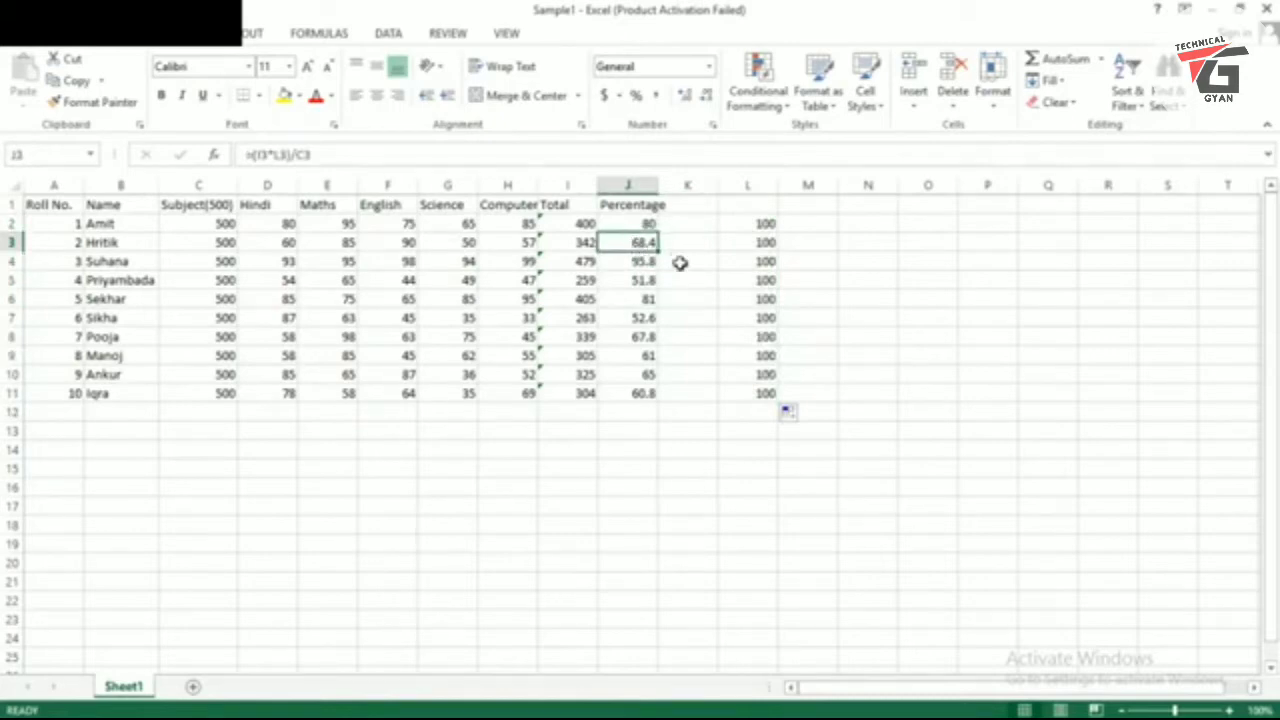
Clear the copied values from L3 to L11, keeping only L2, and recheck the formula in J3
drag(731, 240, 731, 389)
key(Delete)
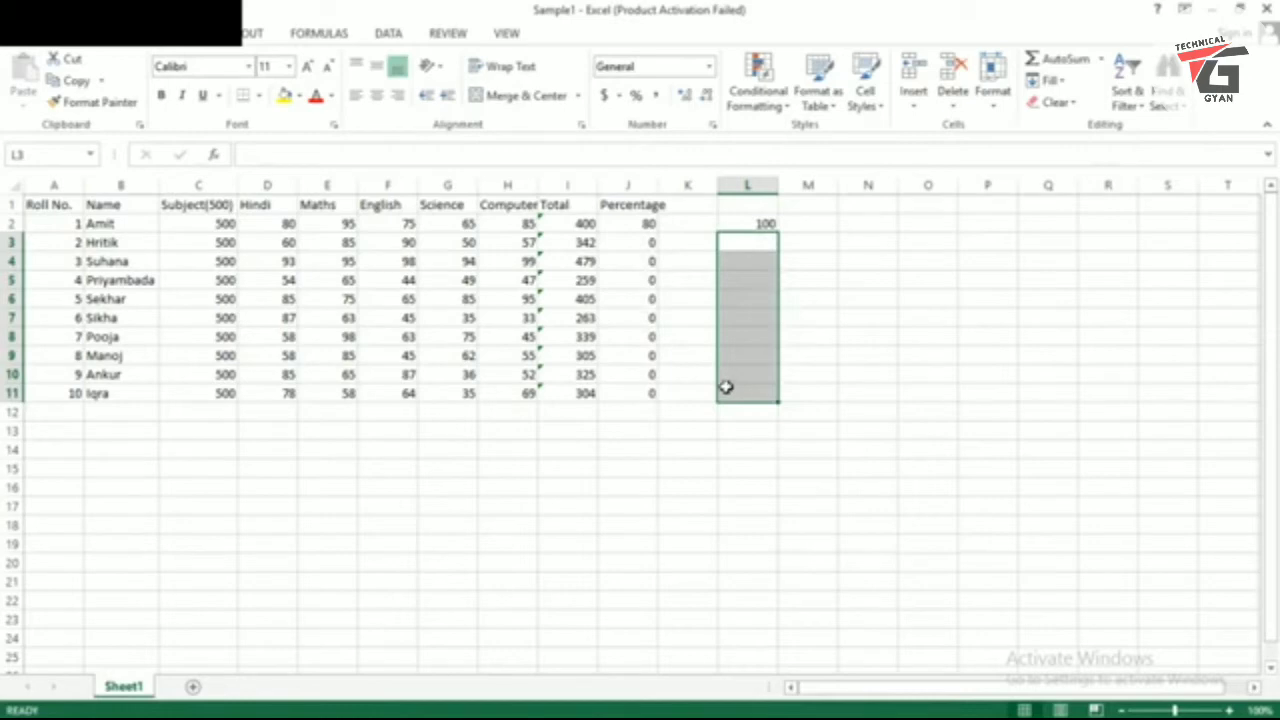
click(636, 241)
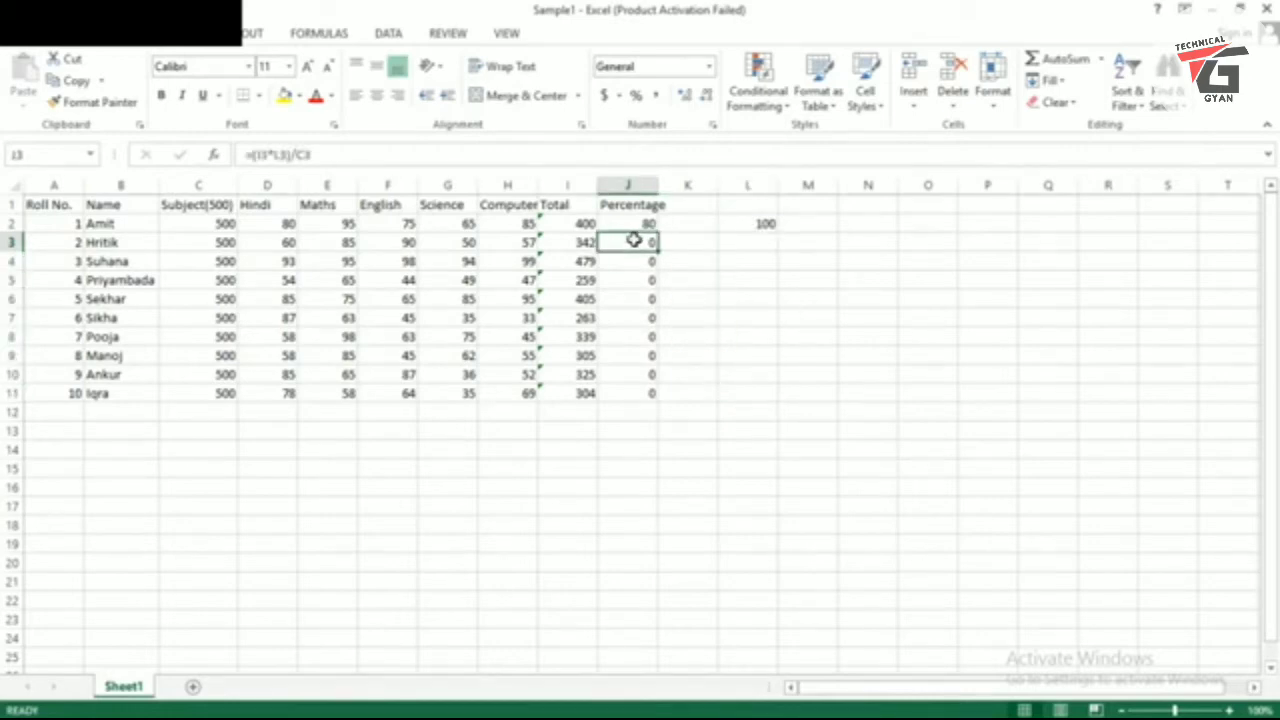
Make the L2 reference in J2's formula absolute so it reads =(I2*$L$2)/C2
click(640, 225)
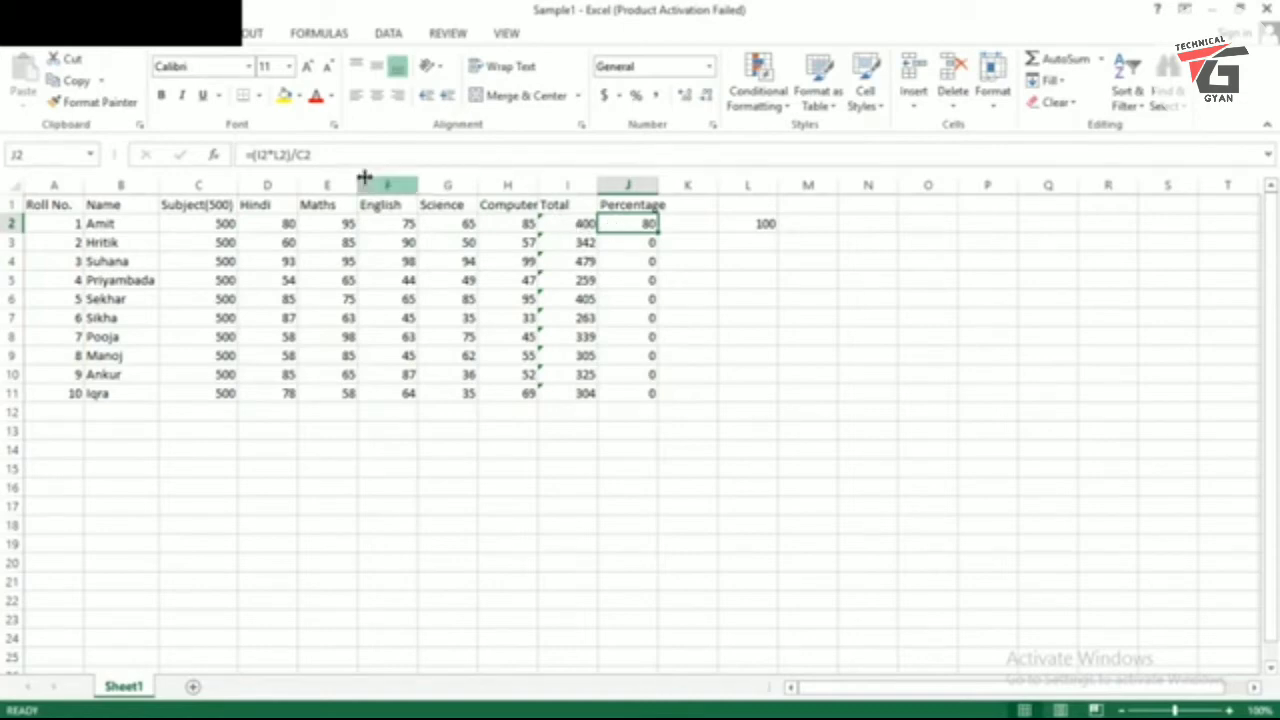
click(276, 155)
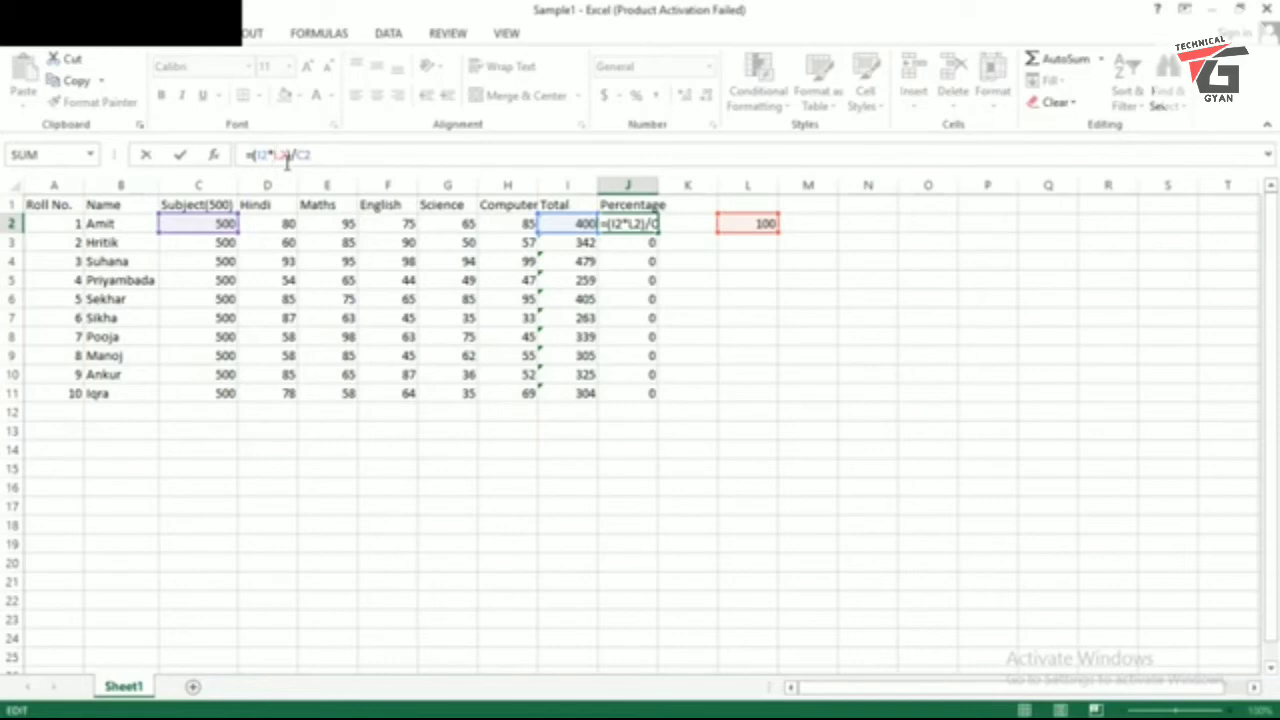
text($L$)
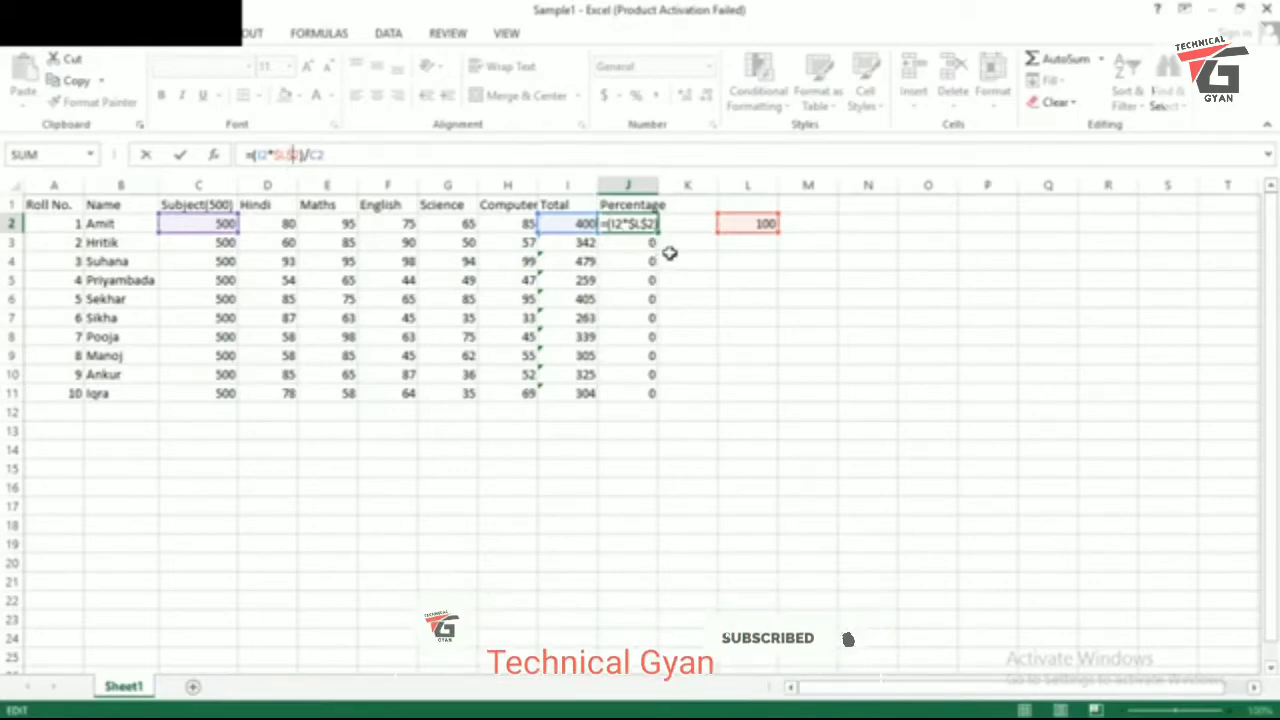
key(Return)
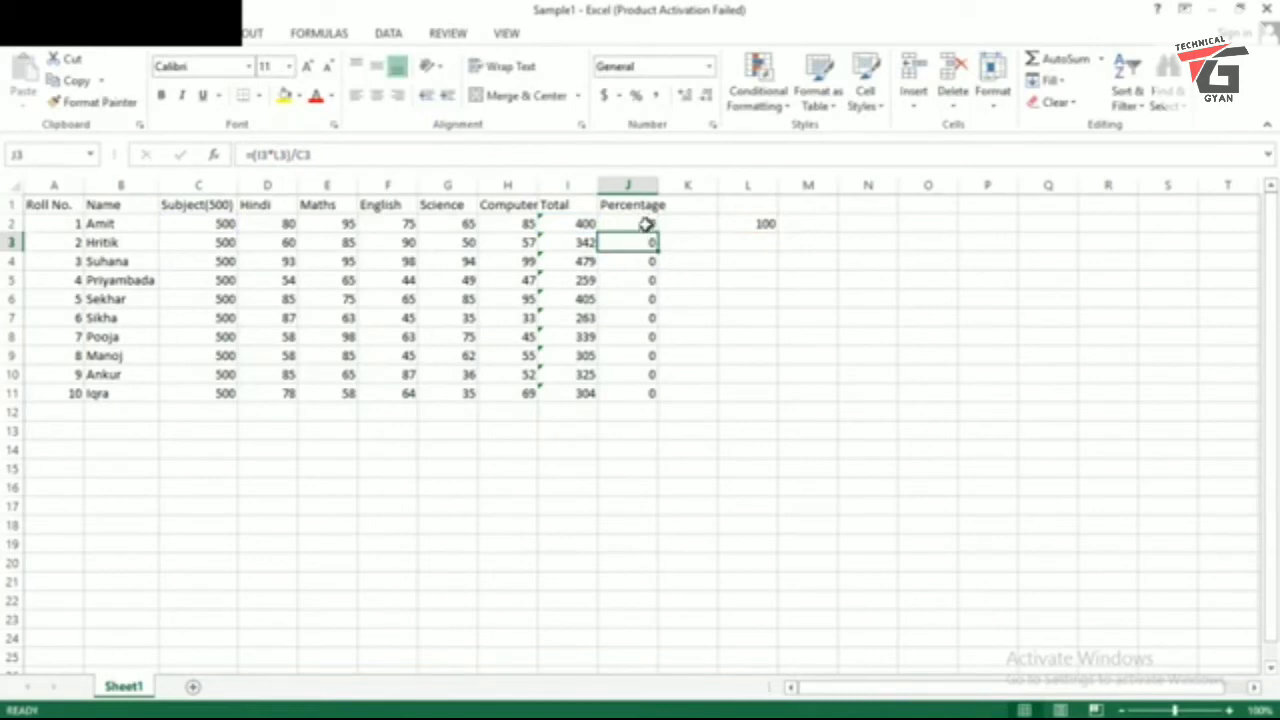
Fill the Percentage formula with the absolute reference from J2 down to J11 and compare the formulas in J2 and J3
click(640, 224)
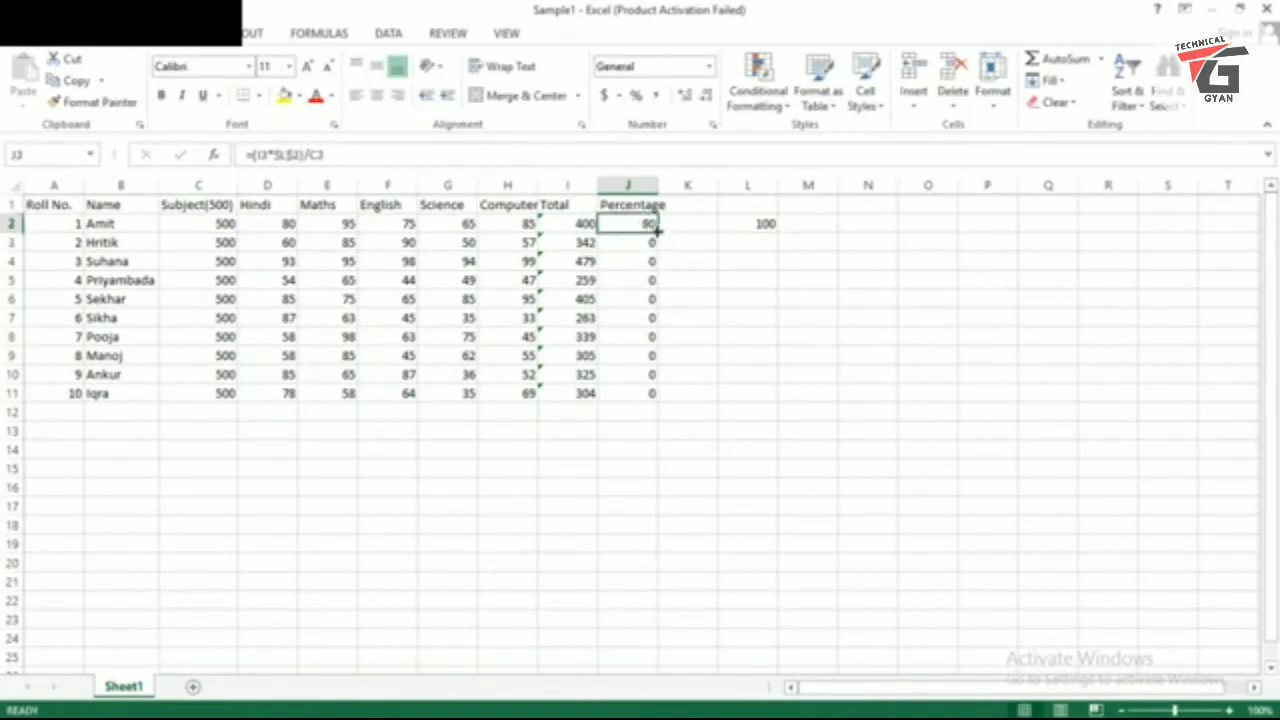
drag(657, 231, 647, 403)
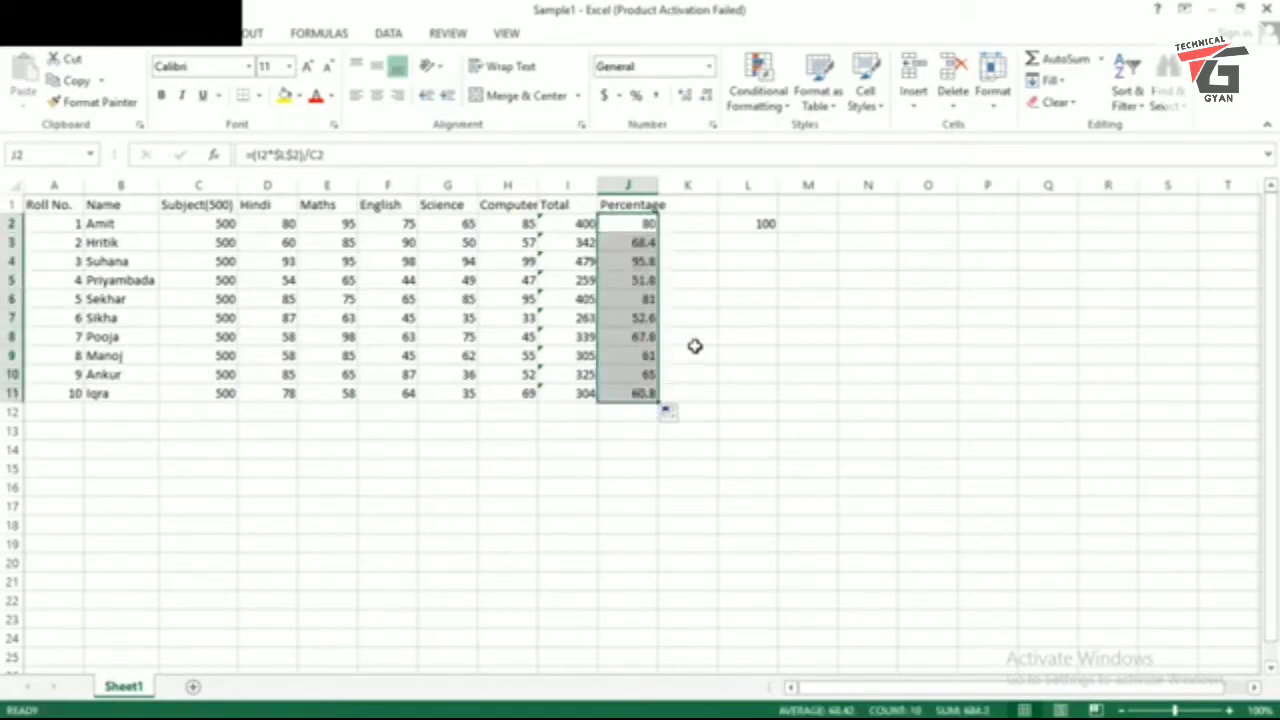
click(761, 223)
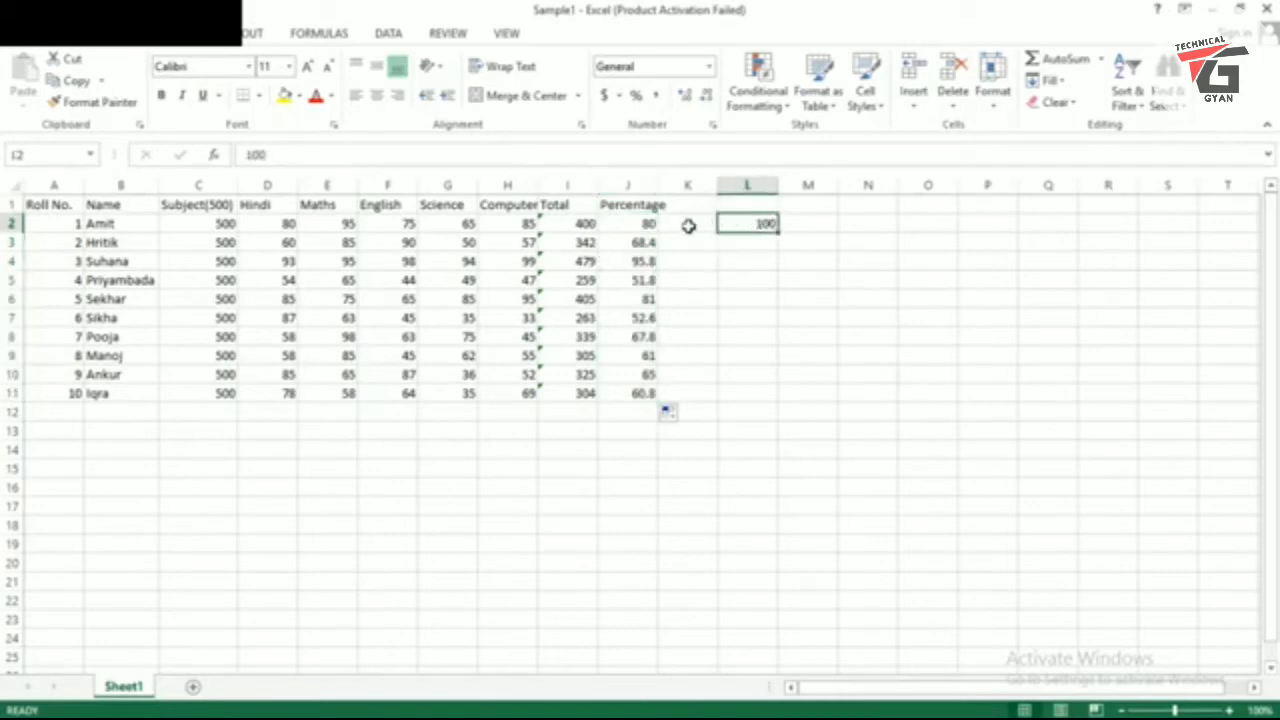
click(643, 224)
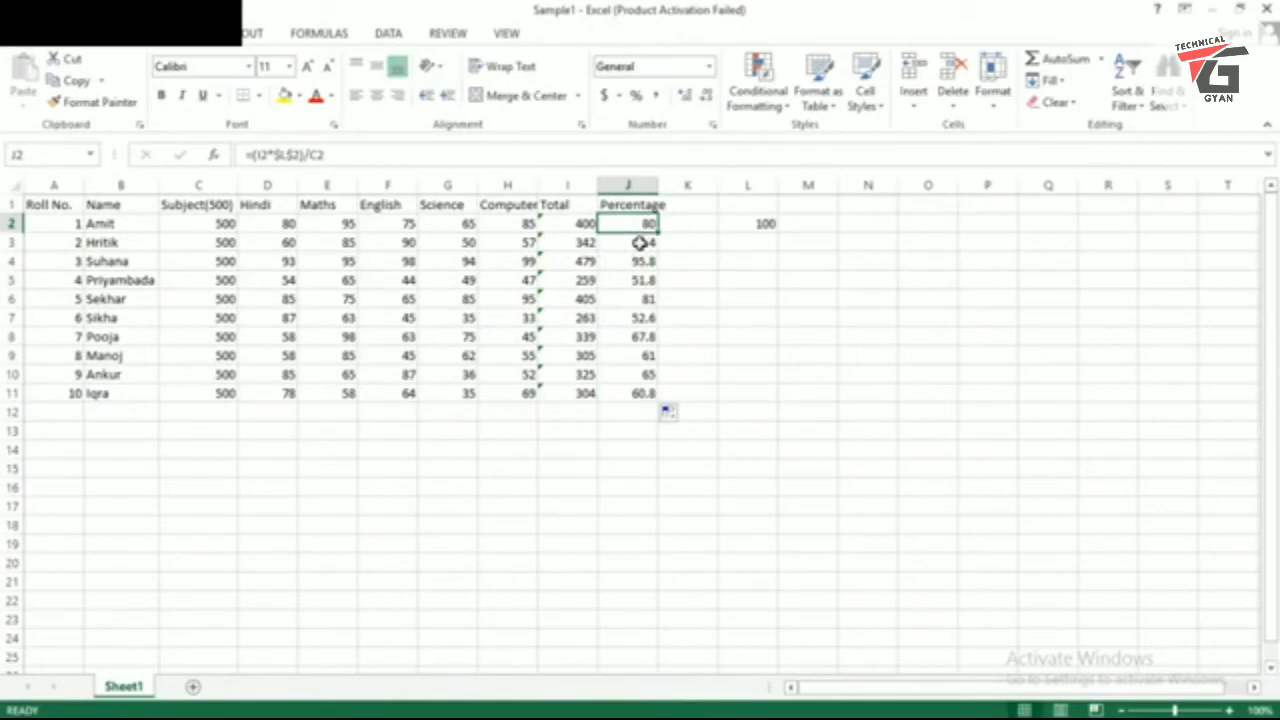
click(639, 243)
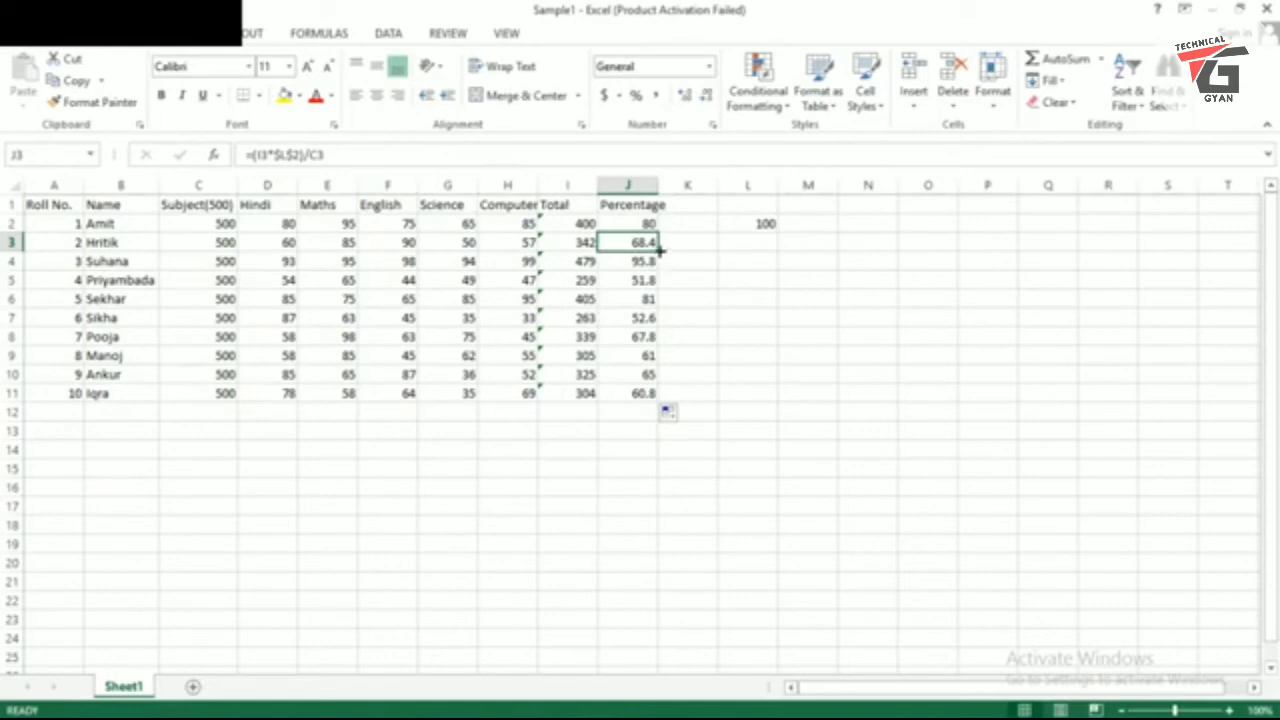
click(262, 152)
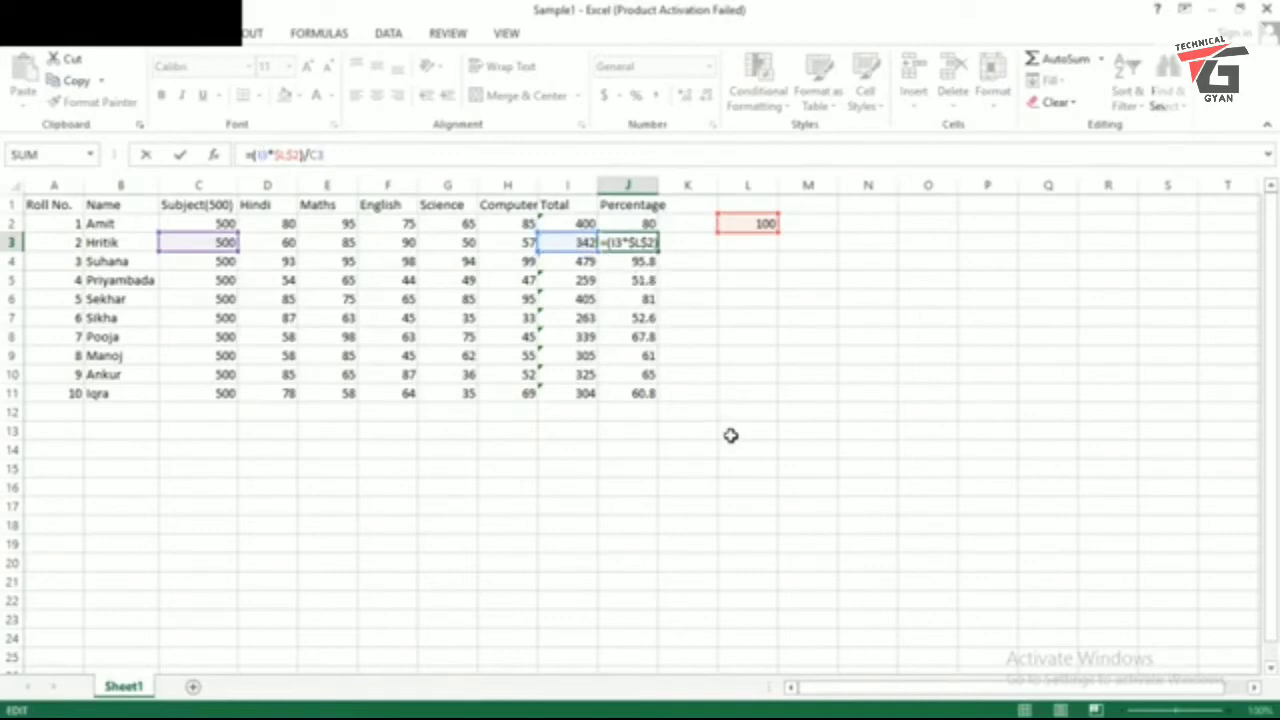
click(766, 357)
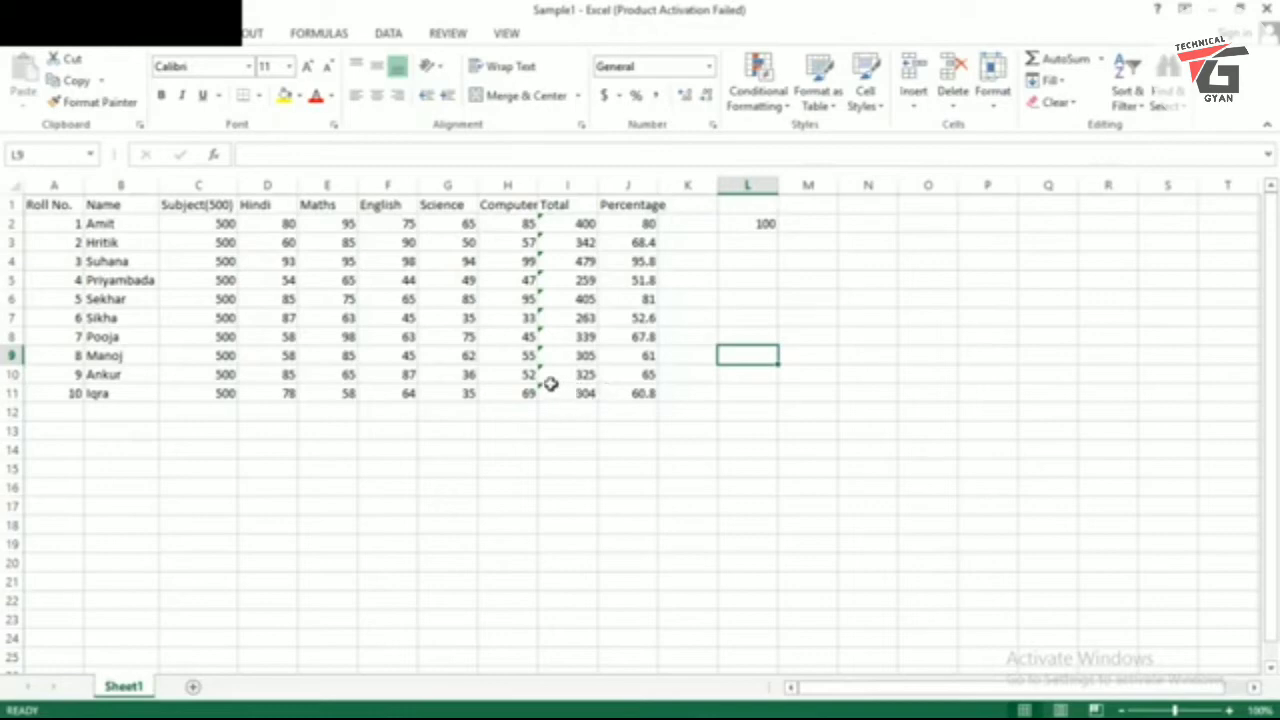
Sort the marksheet by the Hindi column from largest to smallest, expanding the selection to the adjacent data
click(274, 184)
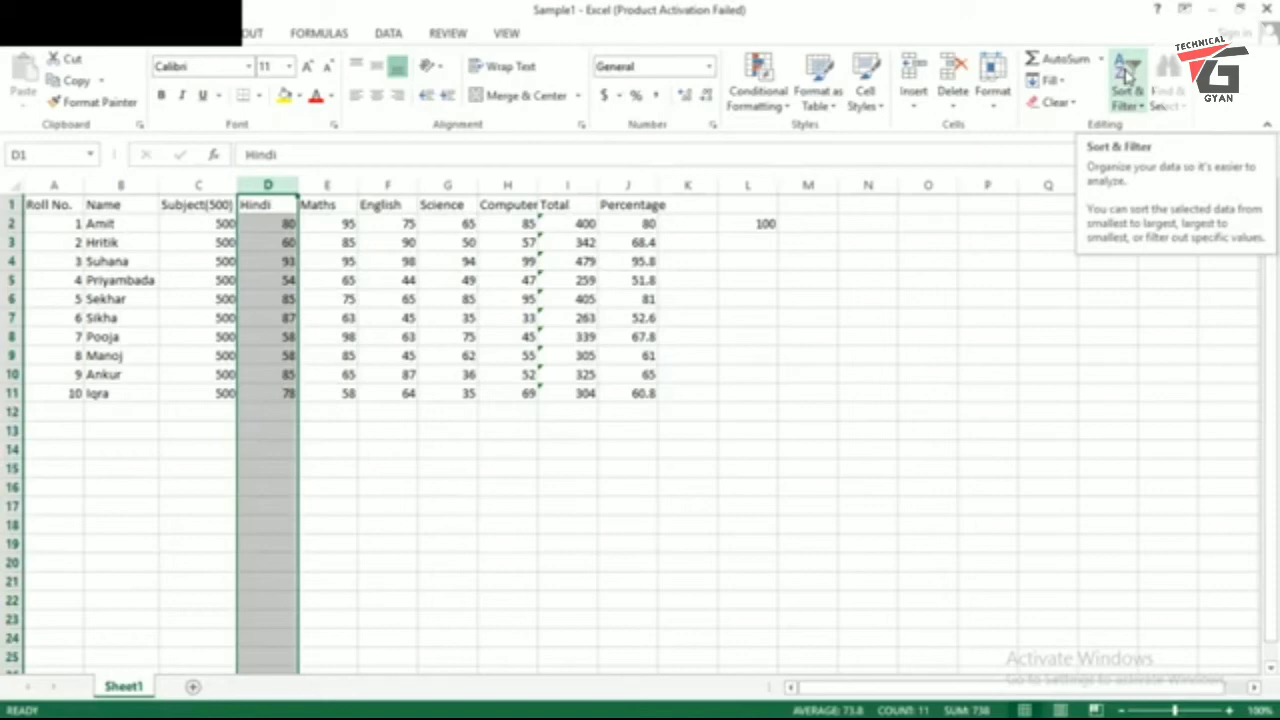
click(1133, 104)
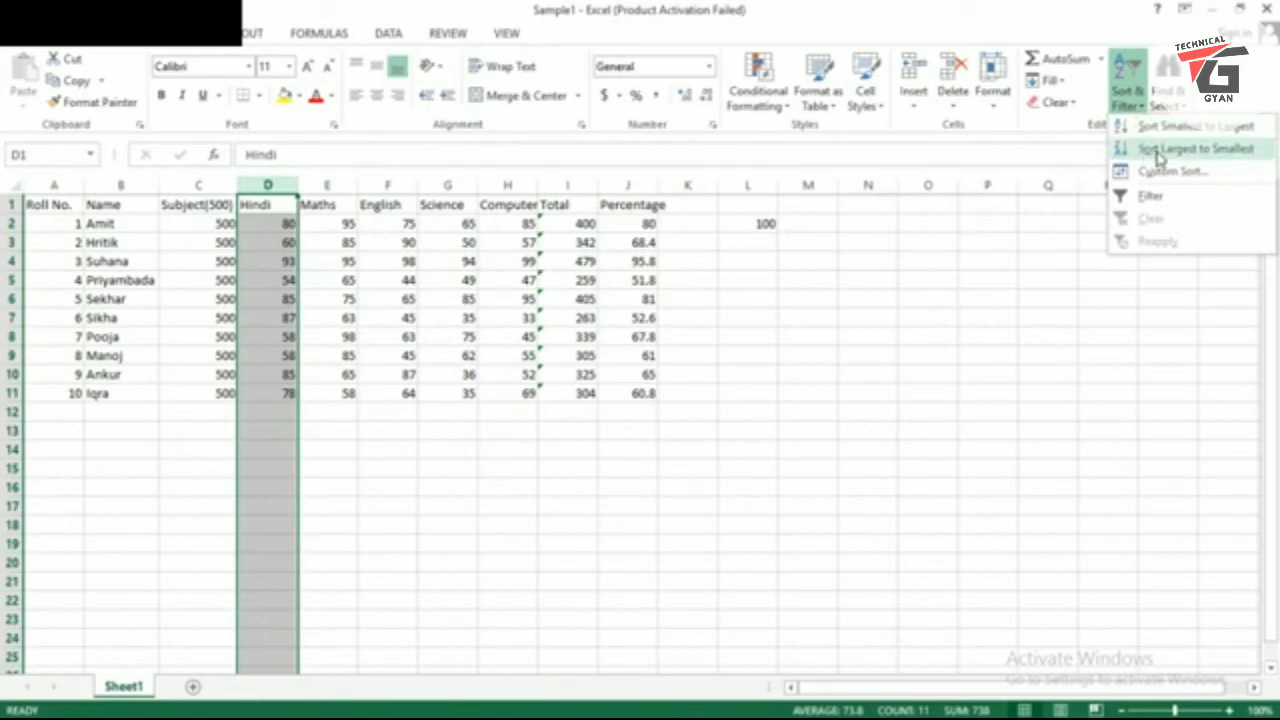
click(1158, 152)
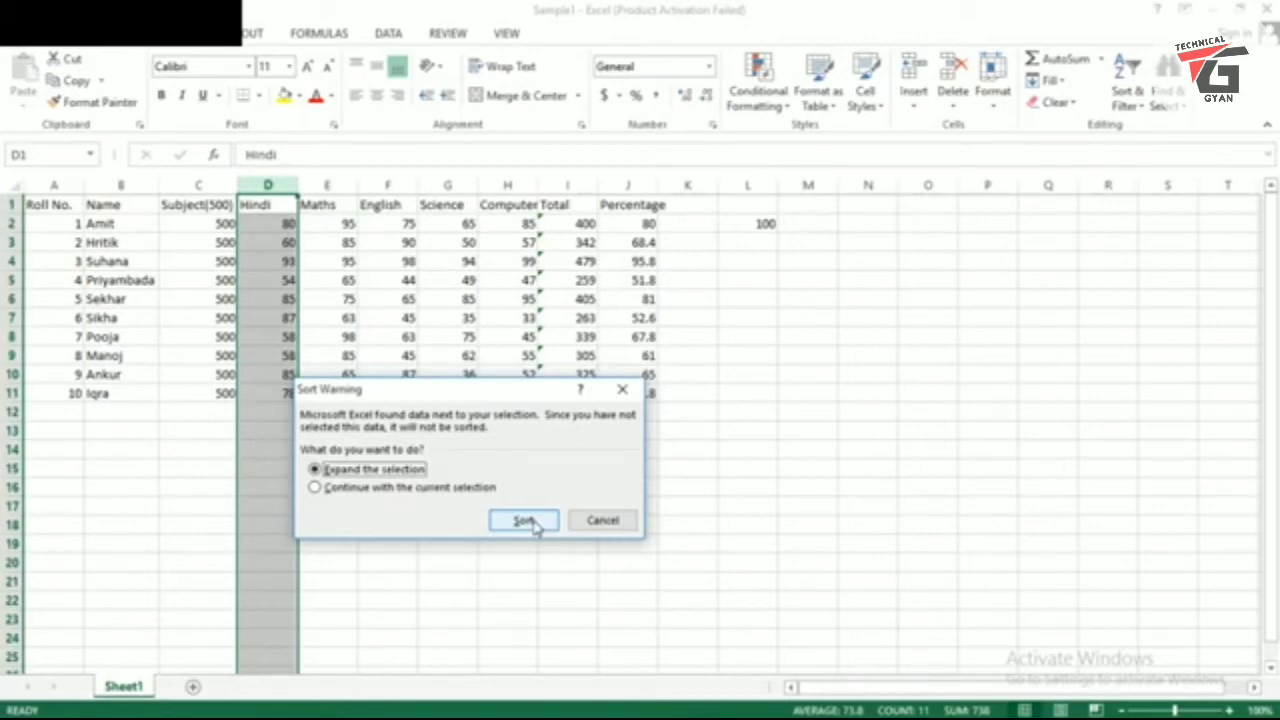
click(531, 522)
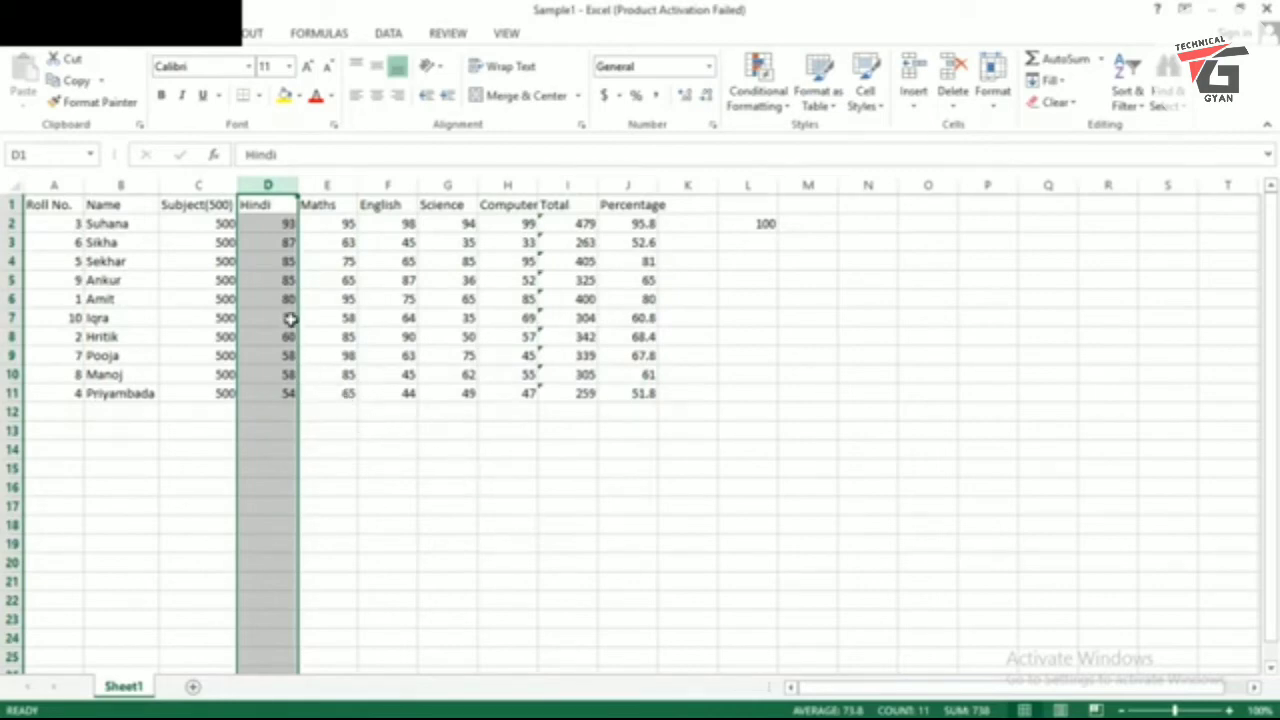
click(283, 225)
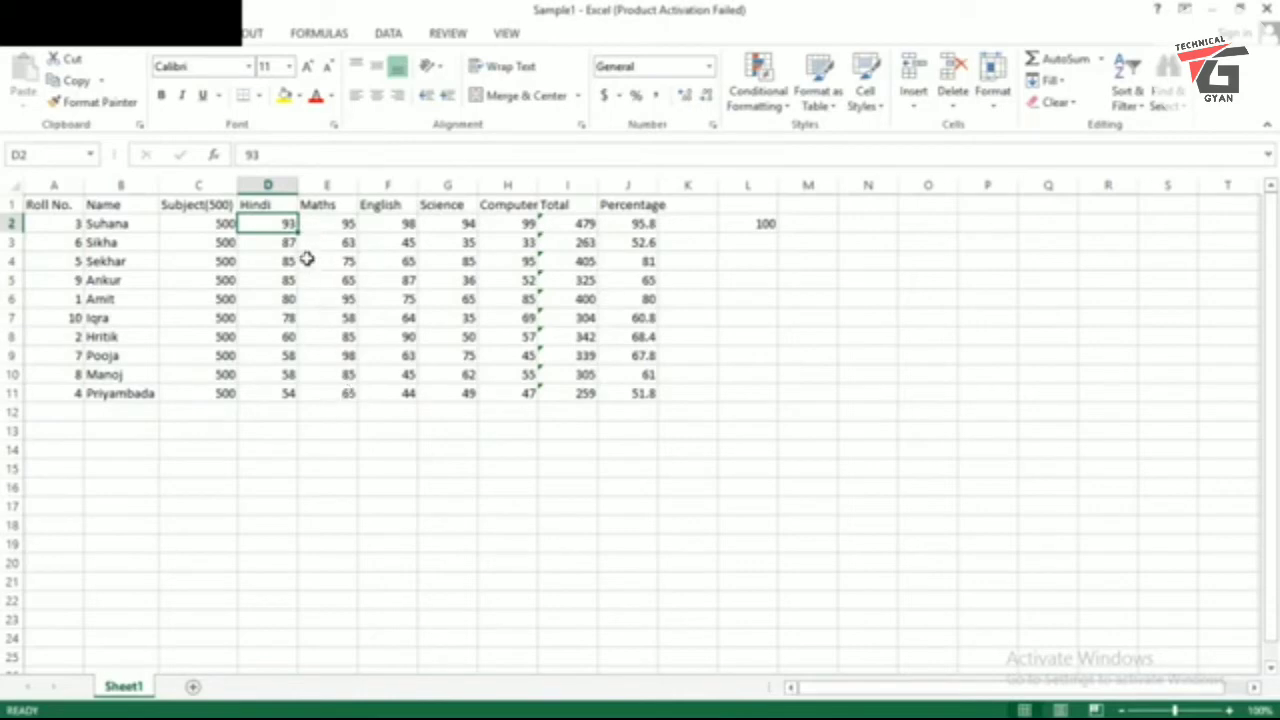
Sort the marksheet by the Hindi column from smallest to largest, expanding the selection to the adjacent data
click(281, 186)
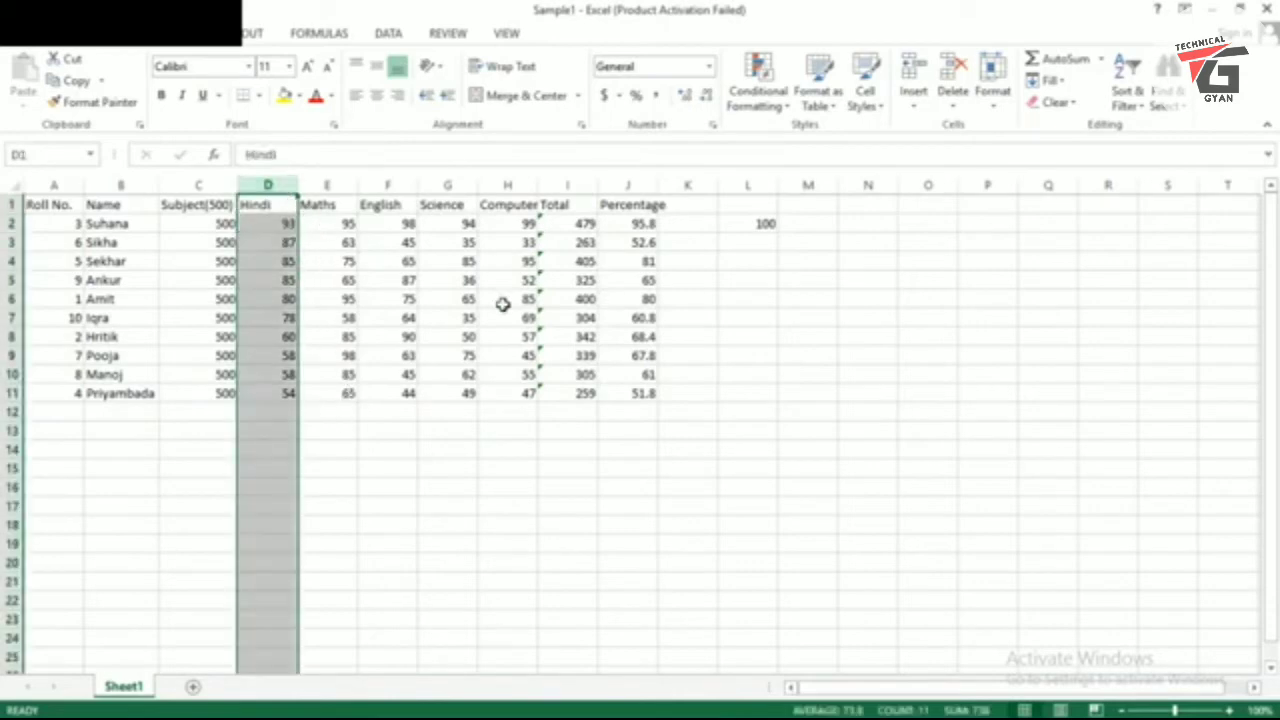
click(1127, 98)
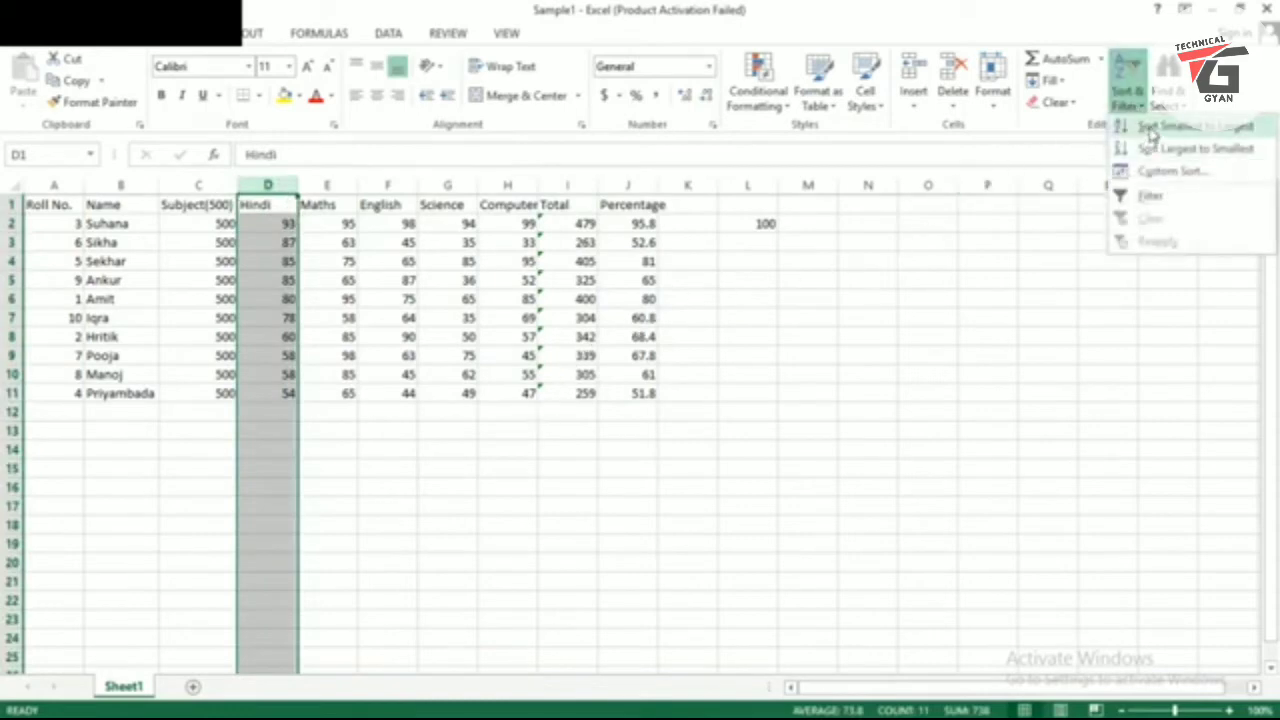
click(1152, 127)
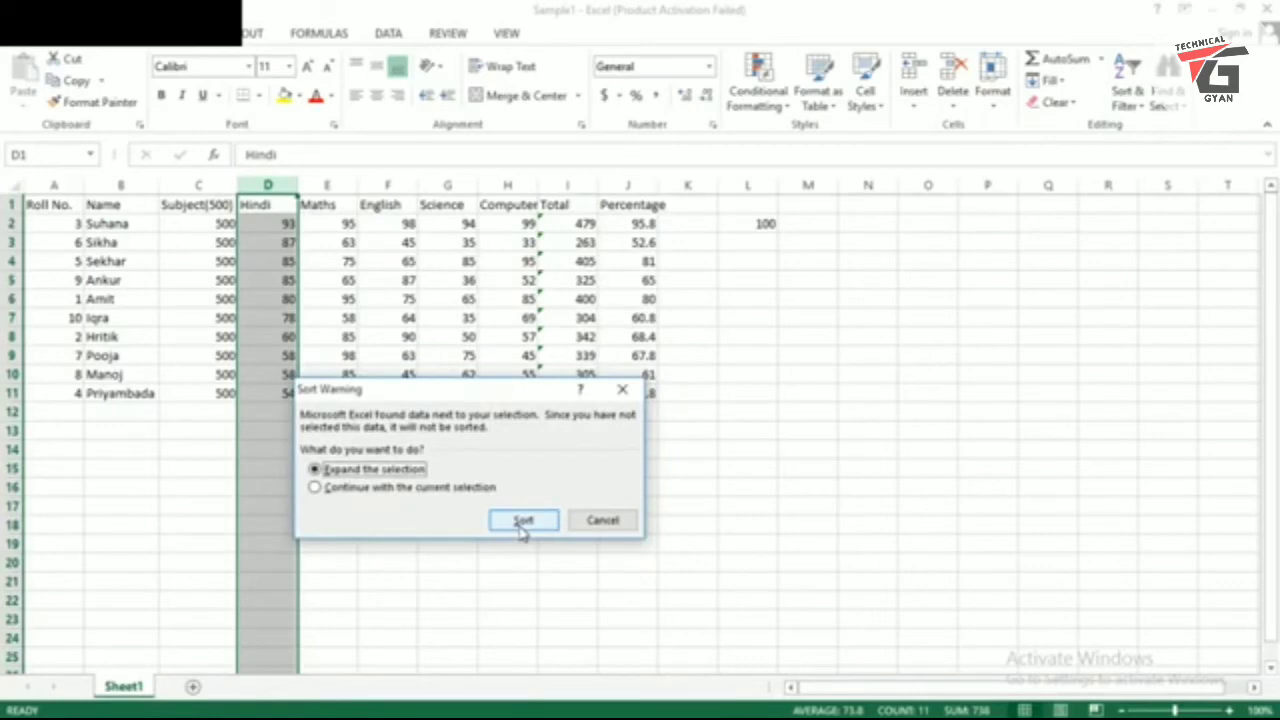
click(520, 530)
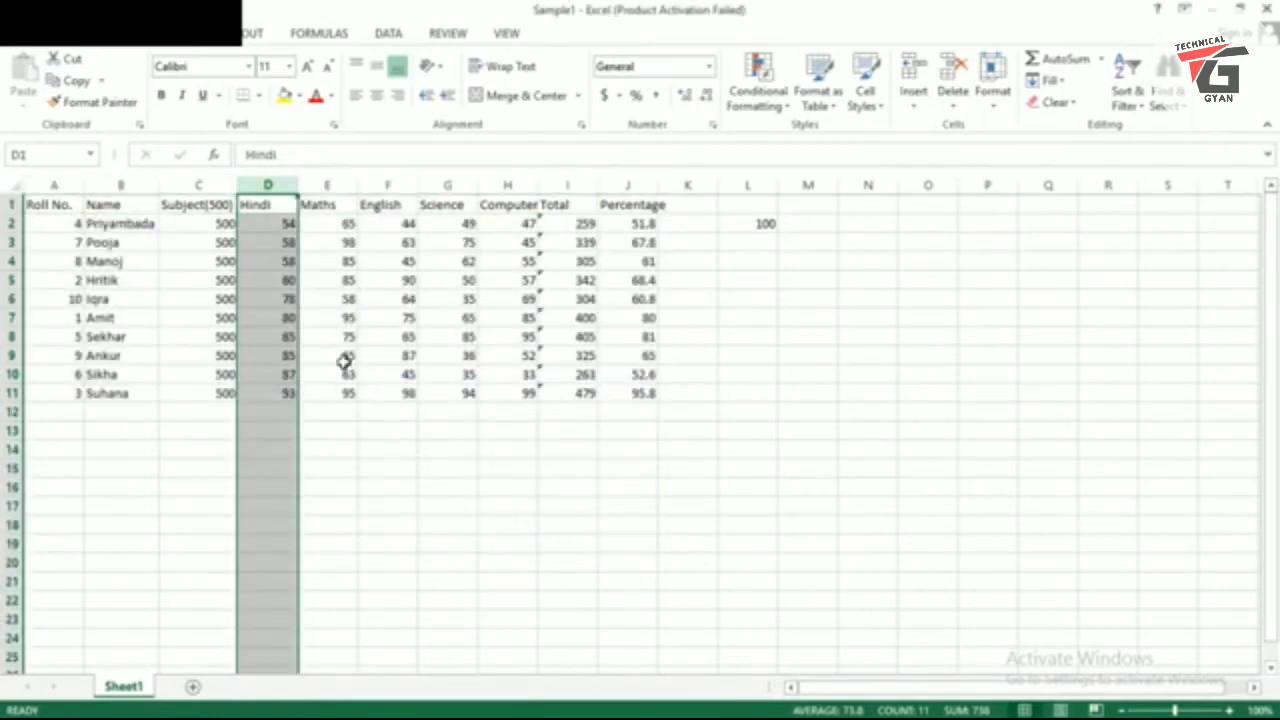
click(329, 284)
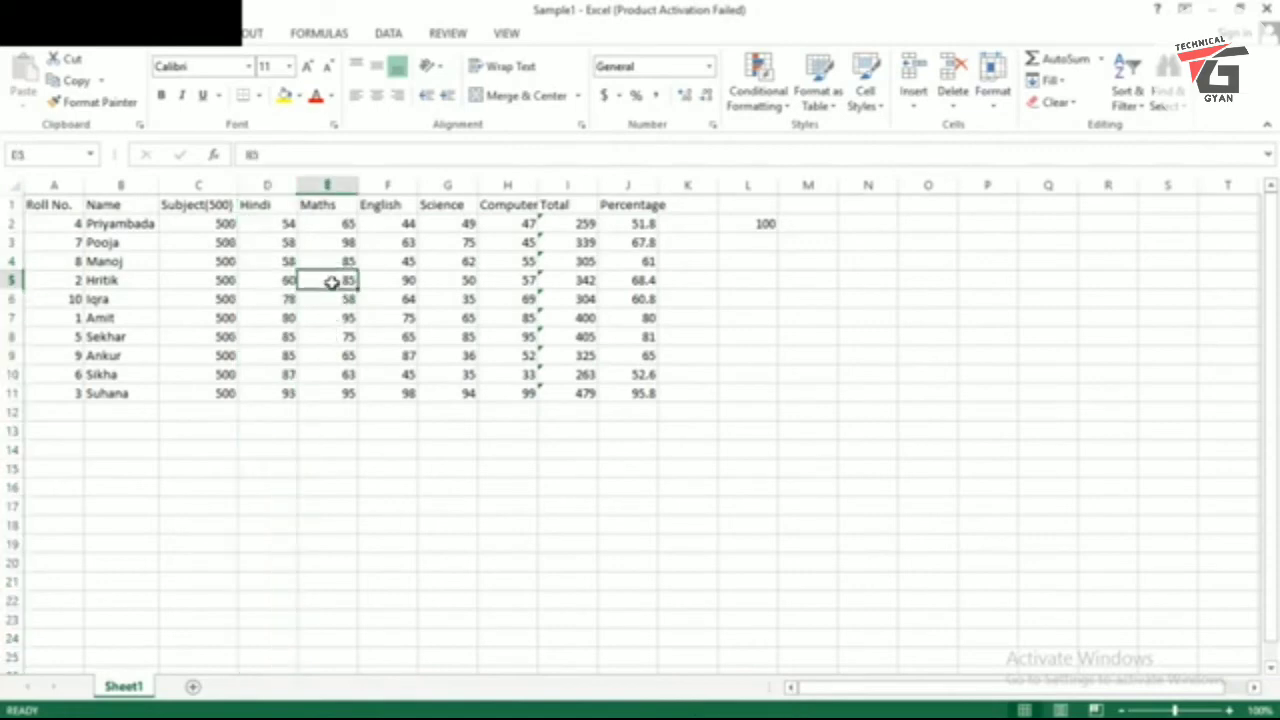
click(285, 224)
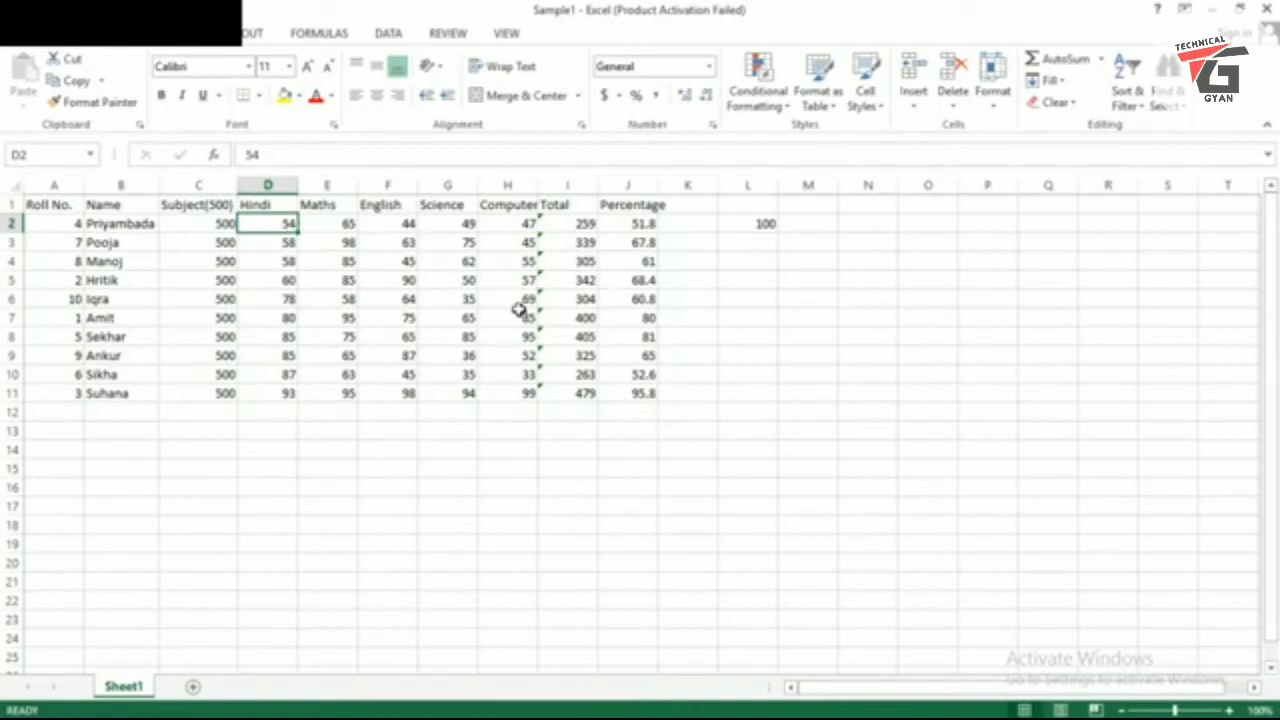
Add a filter to the Name column of the marksheet
click(119, 185)
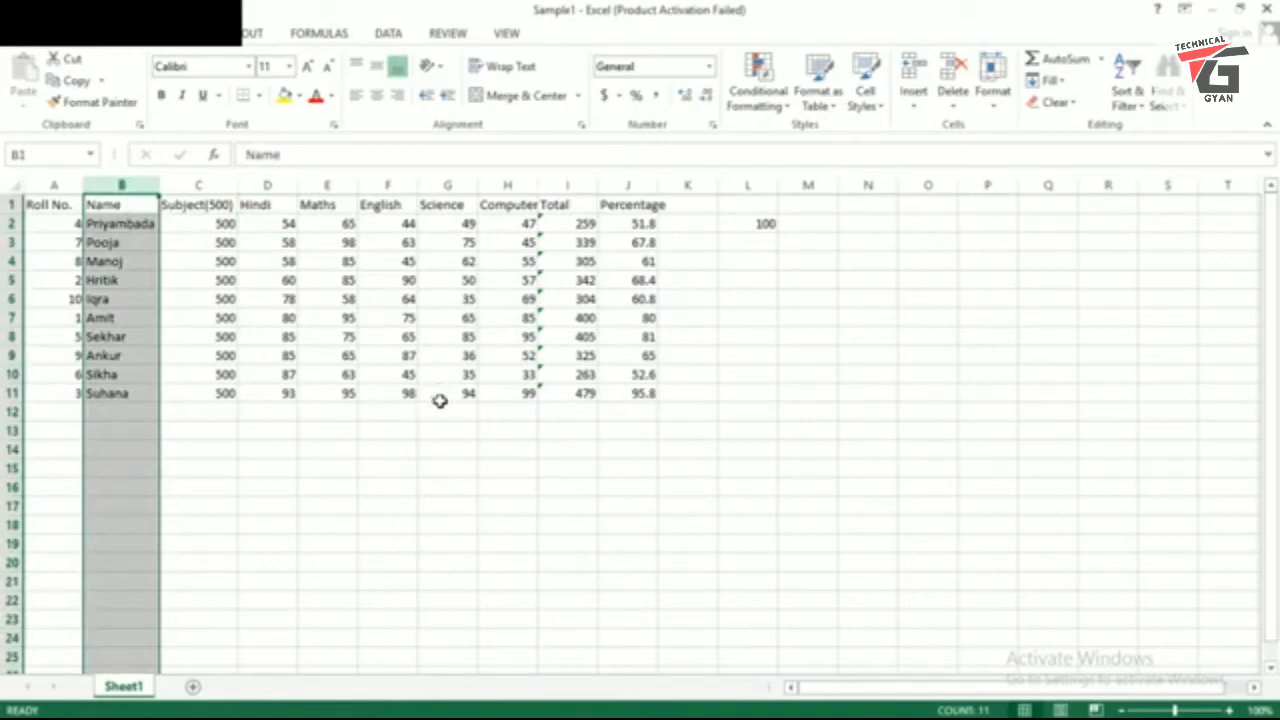
click(1129, 96)
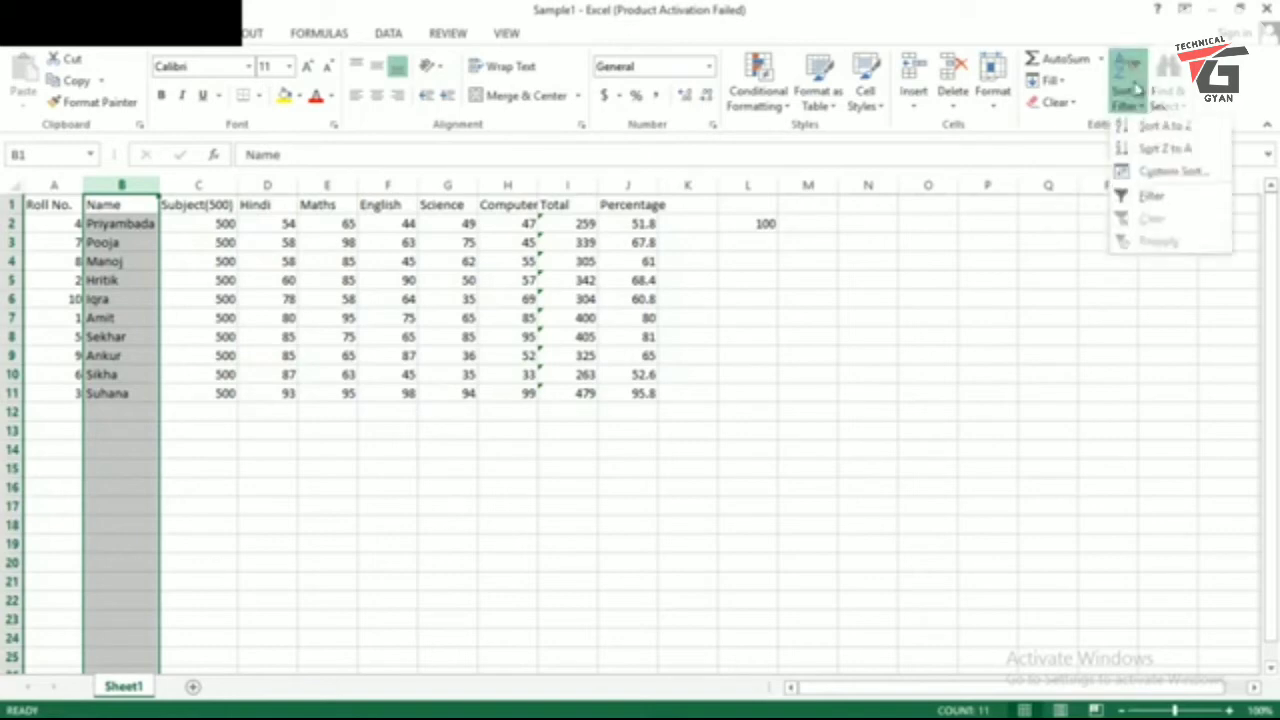
click(1151, 198)
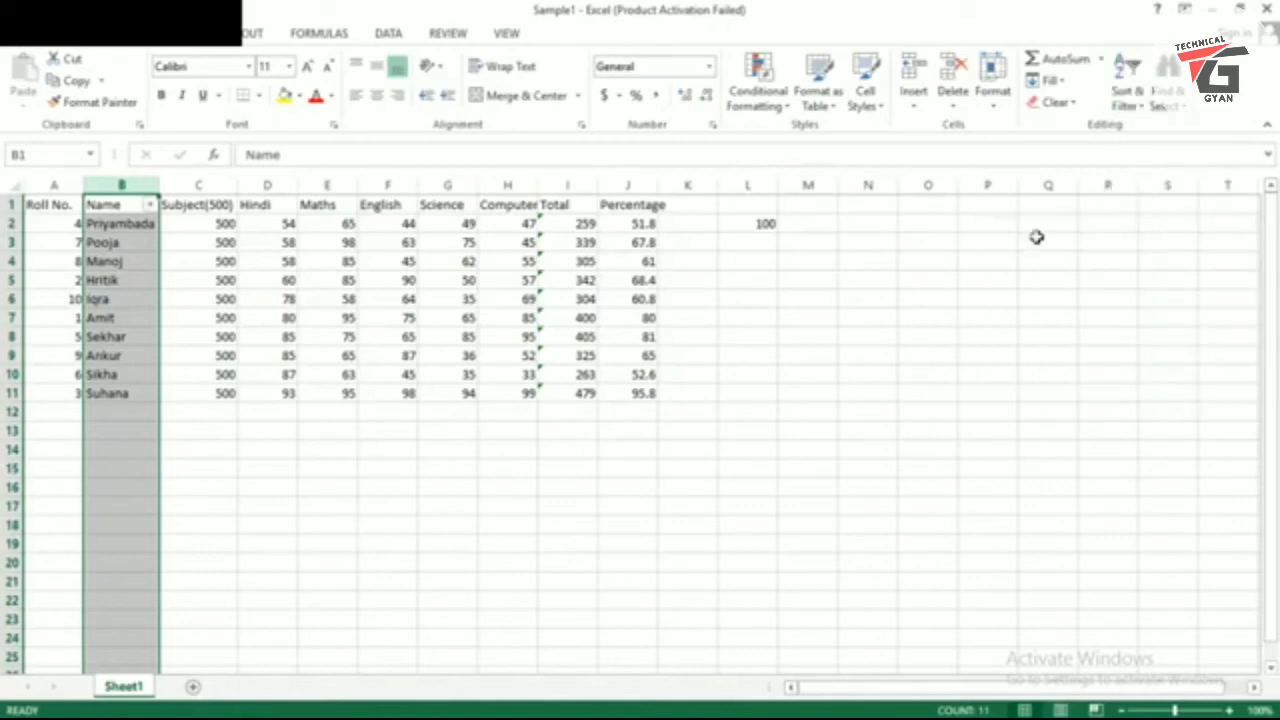
Filter the Name column to only the student with roll number 2, and clear that filter
click(151, 204)
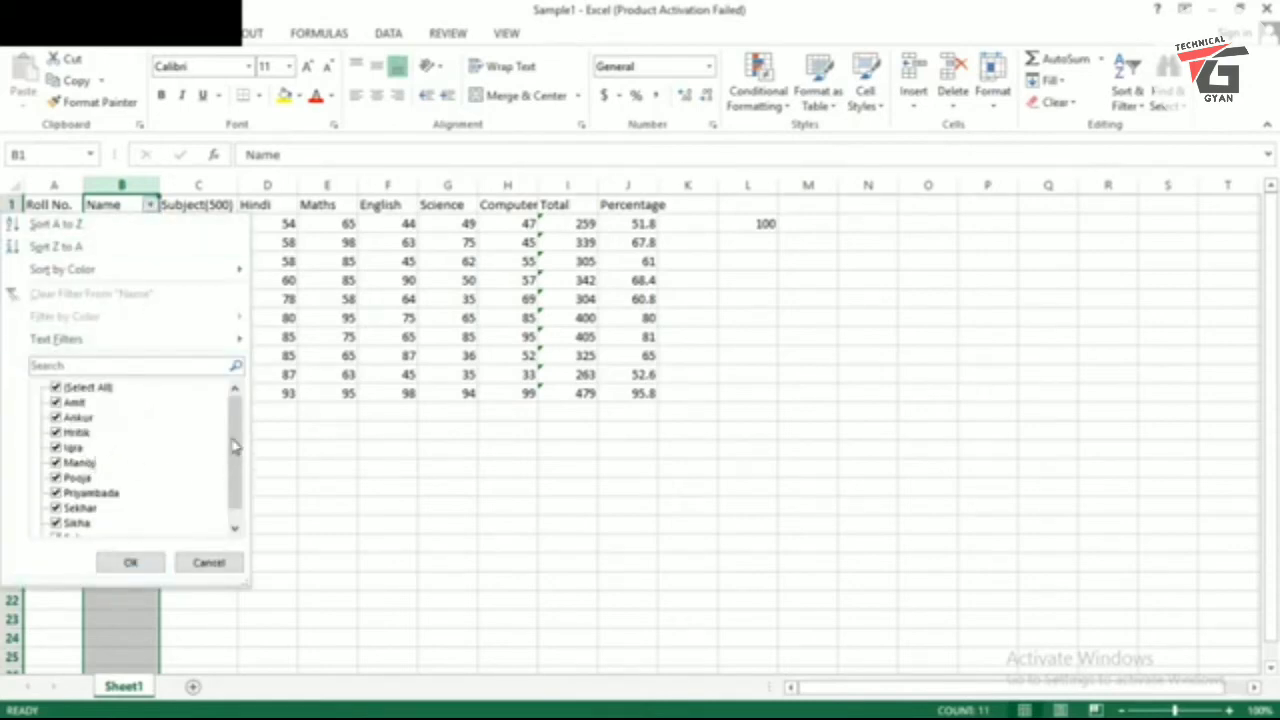
drag(234, 446, 240, 474)
scroll(118, 487, up, 1)
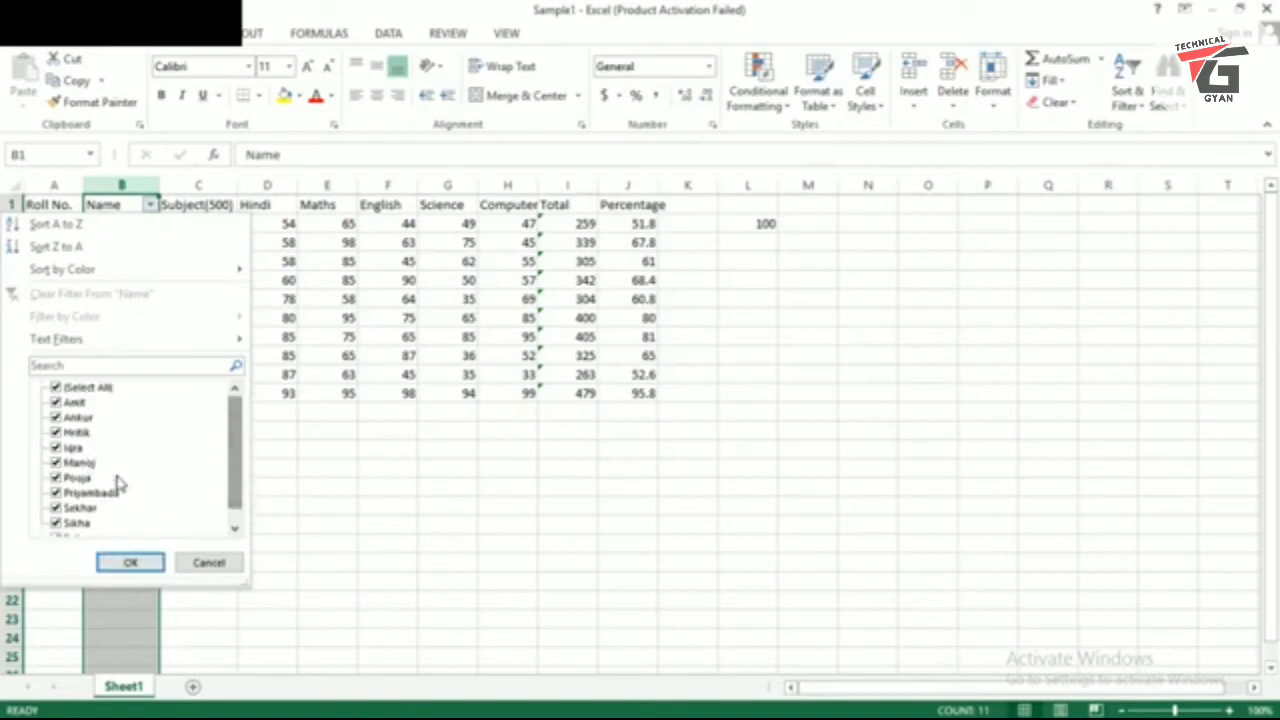
click(56, 389)
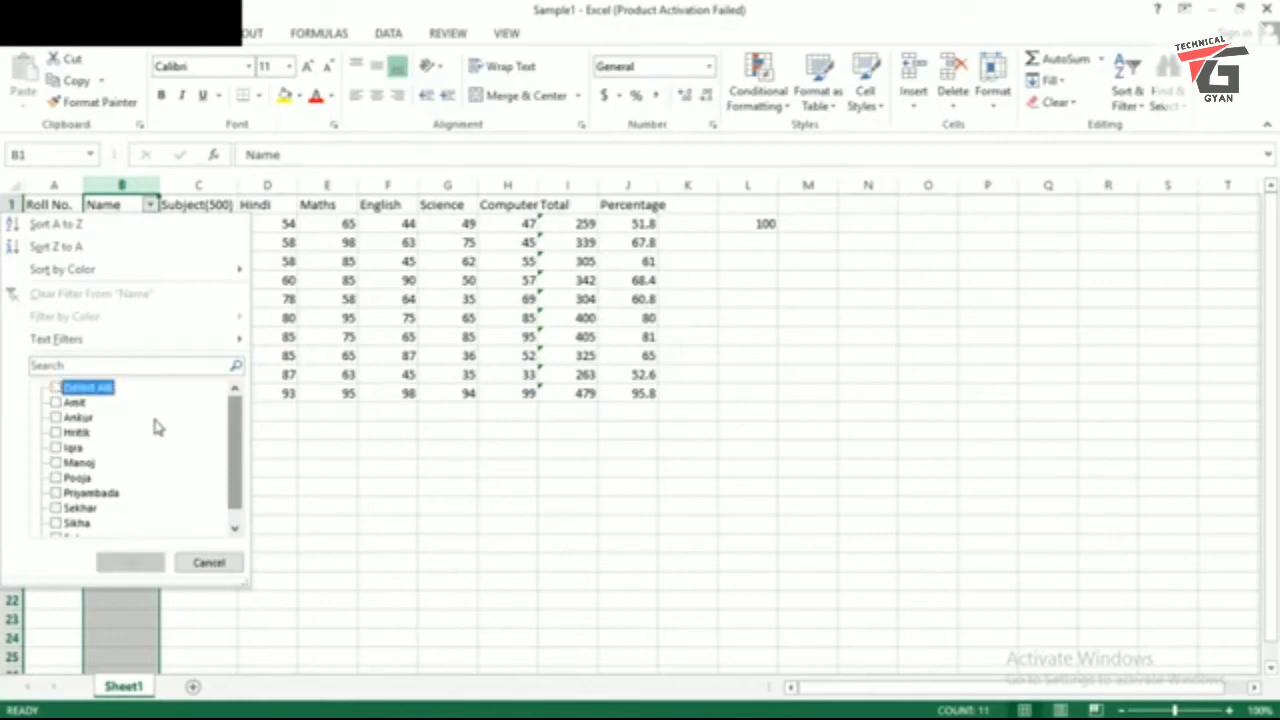
click(56, 433)
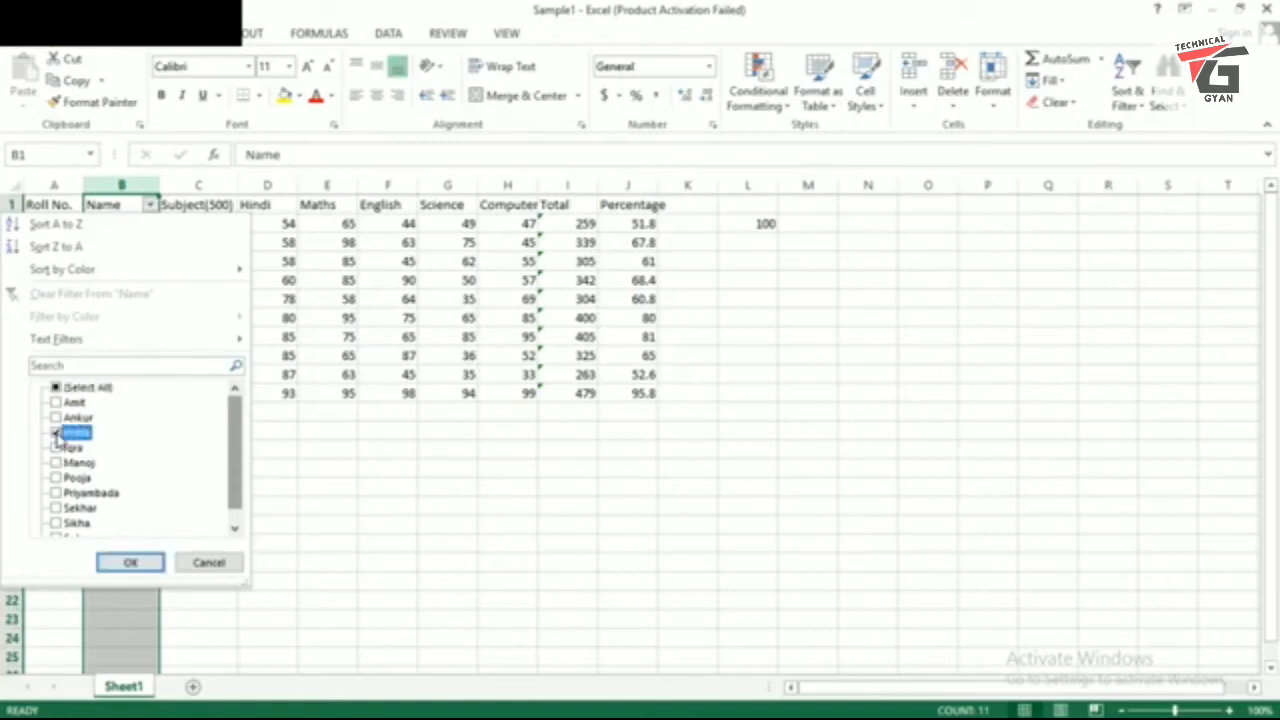
click(130, 562)
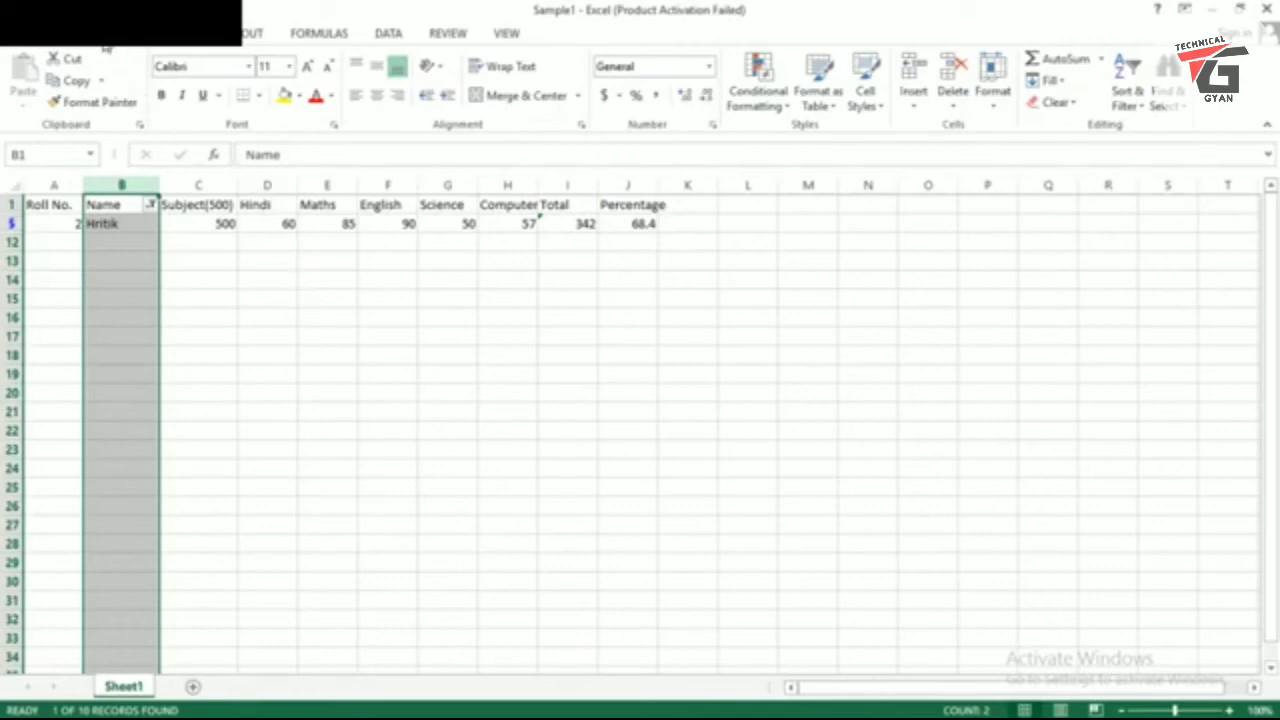
key(alt+a)
key(c)
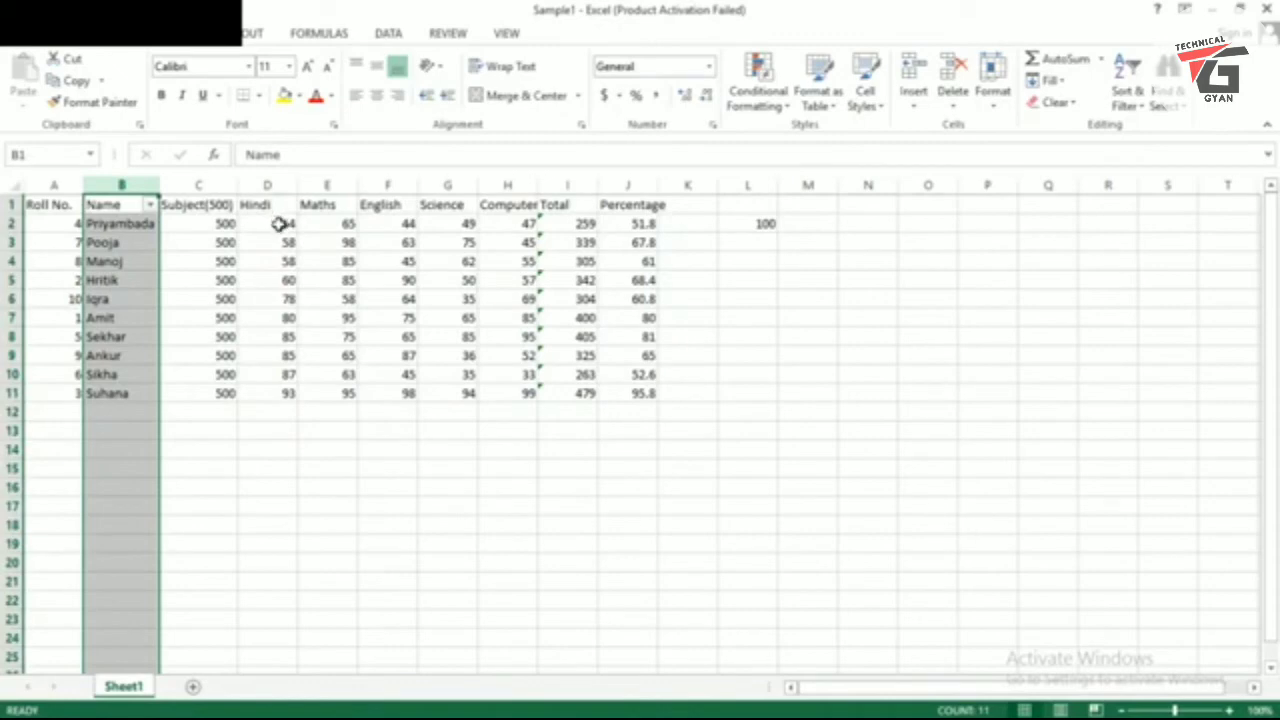
Highlight subject marks greater than 74 in D2:H11 using conditional formatting with Green Fill with Dark Green Text
drag(279, 224, 501, 401)
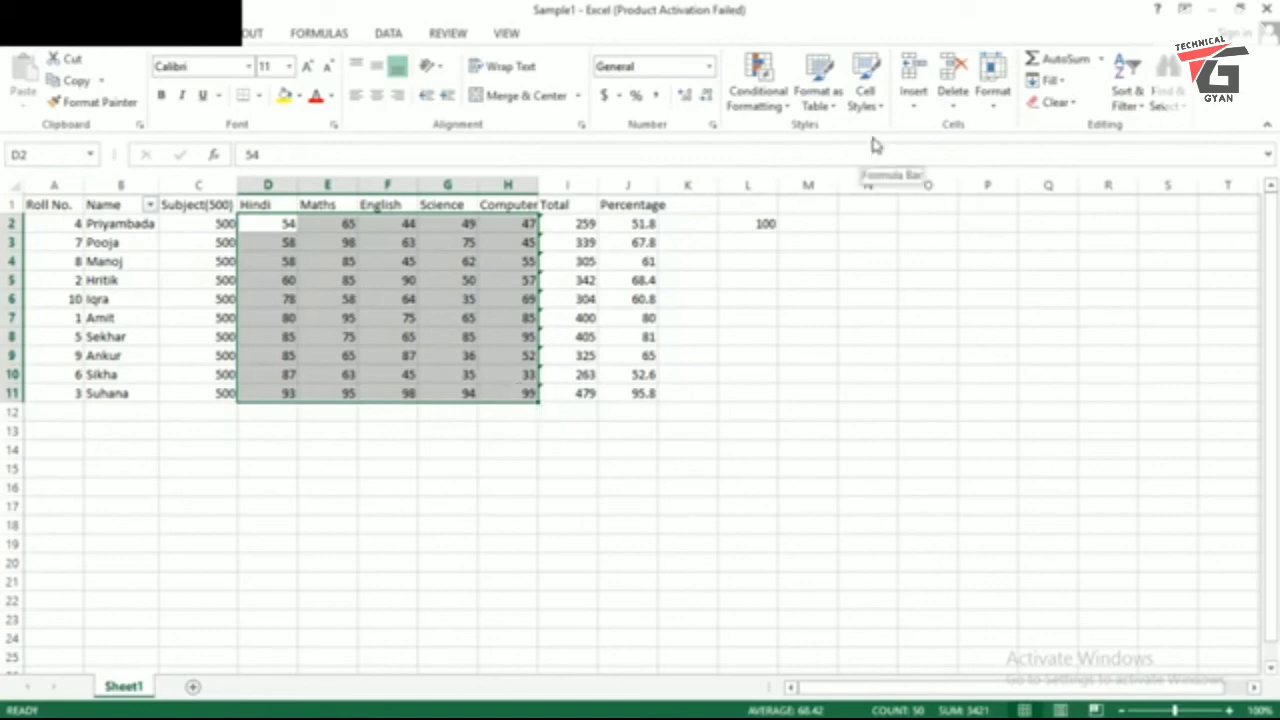
click(786, 113)
mouse_move(792, 175)
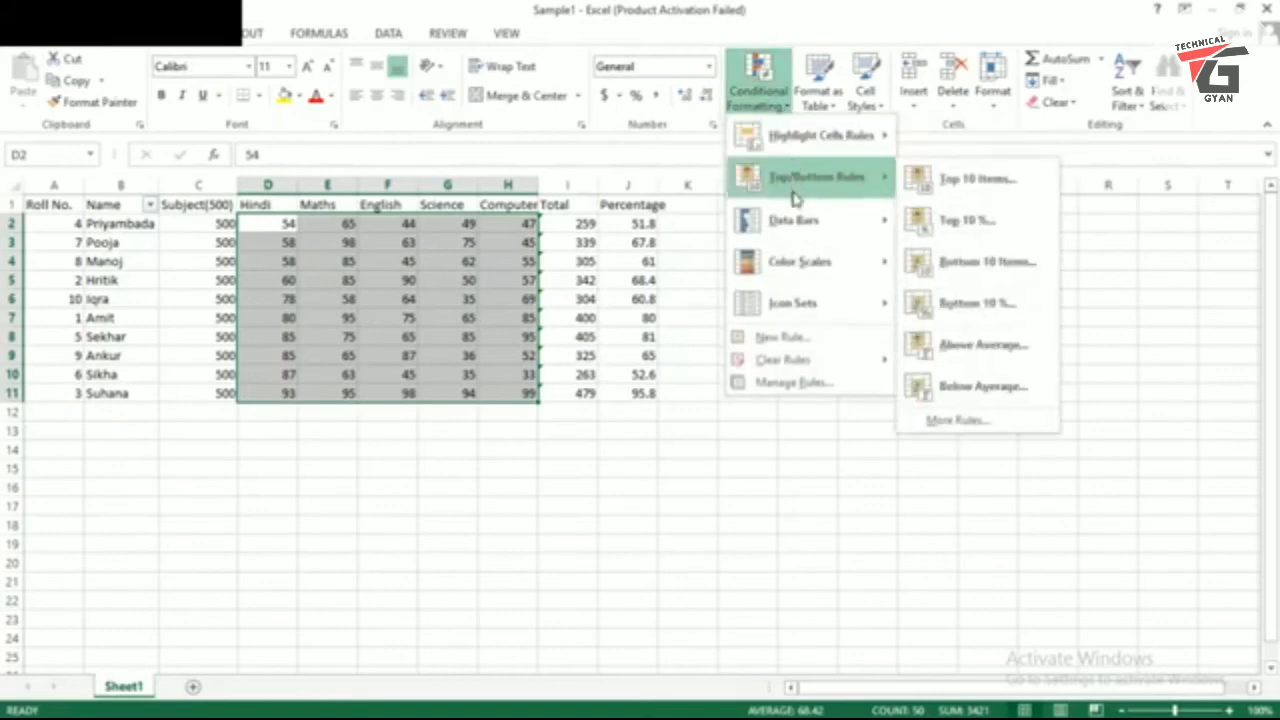
mouse_move(796, 243)
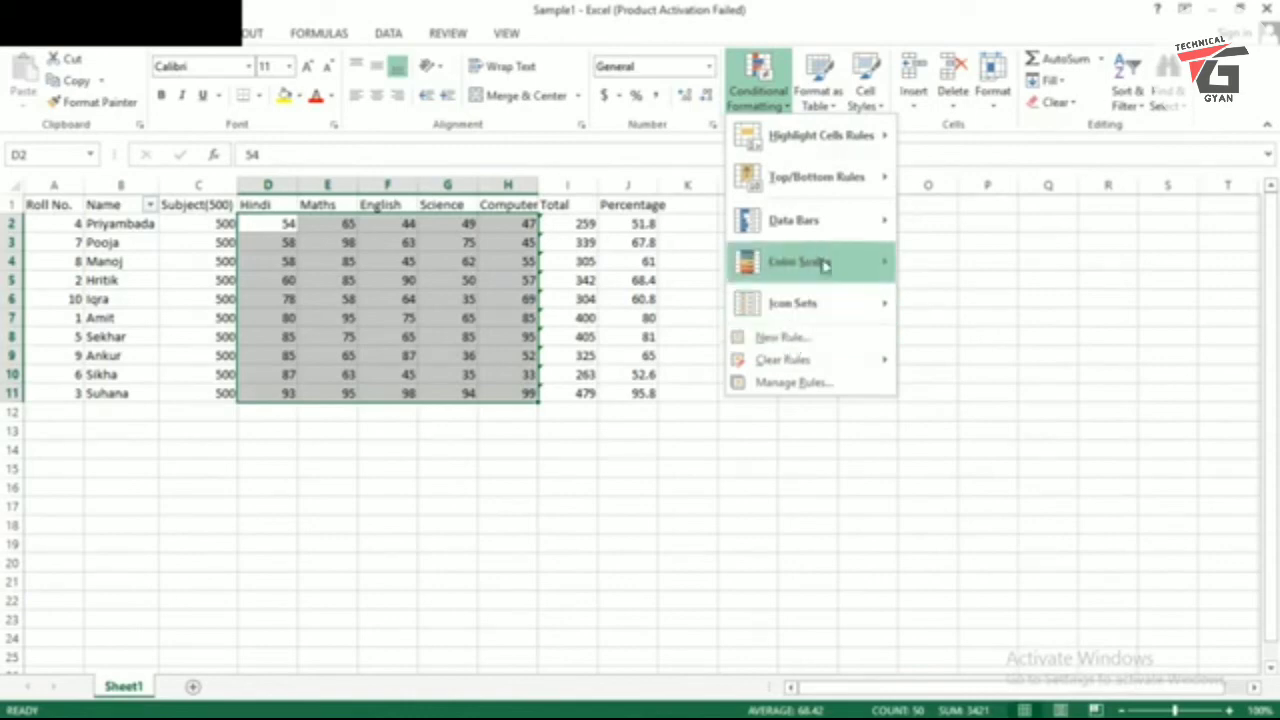
mouse_move(843, 150)
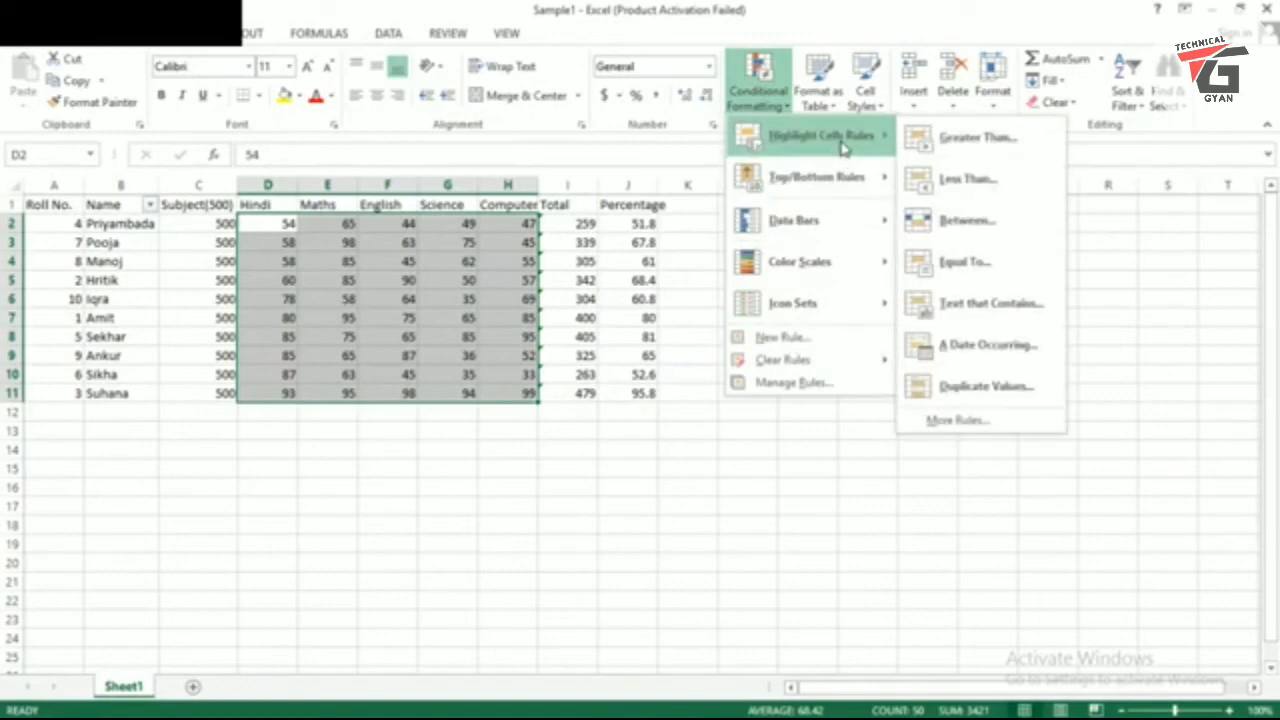
click(944, 150)
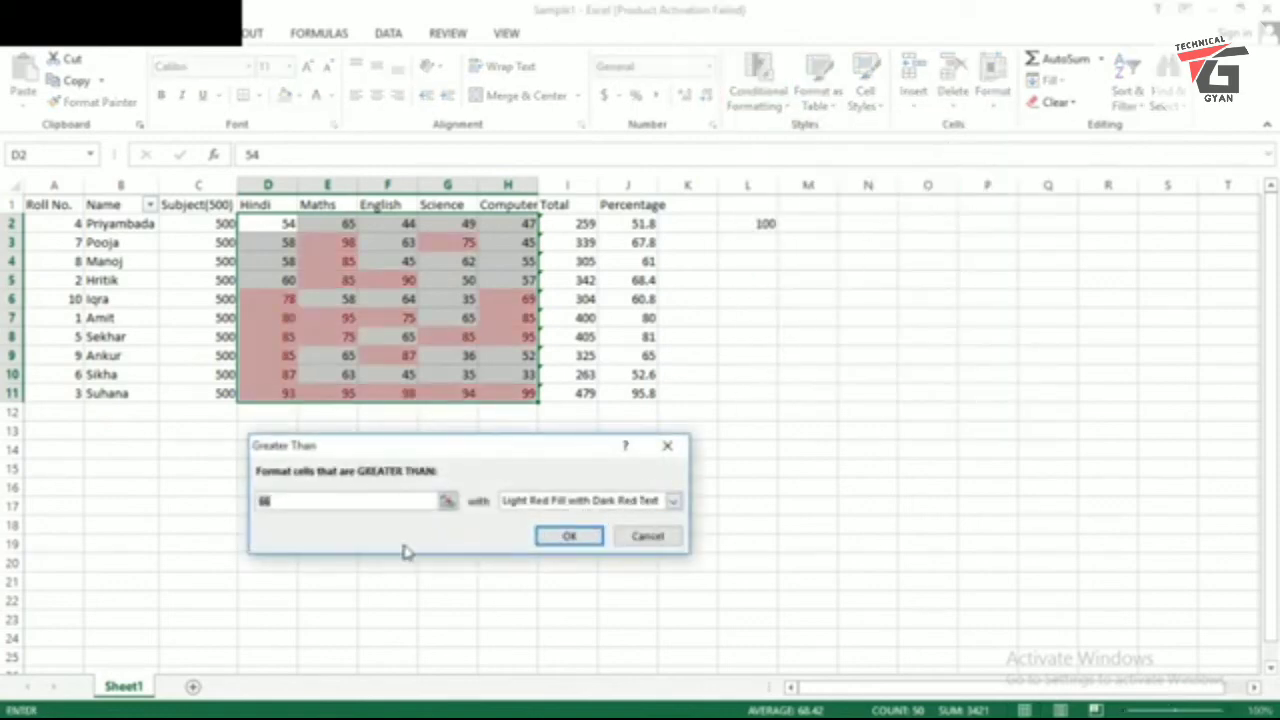
click(295, 503)
text(74)
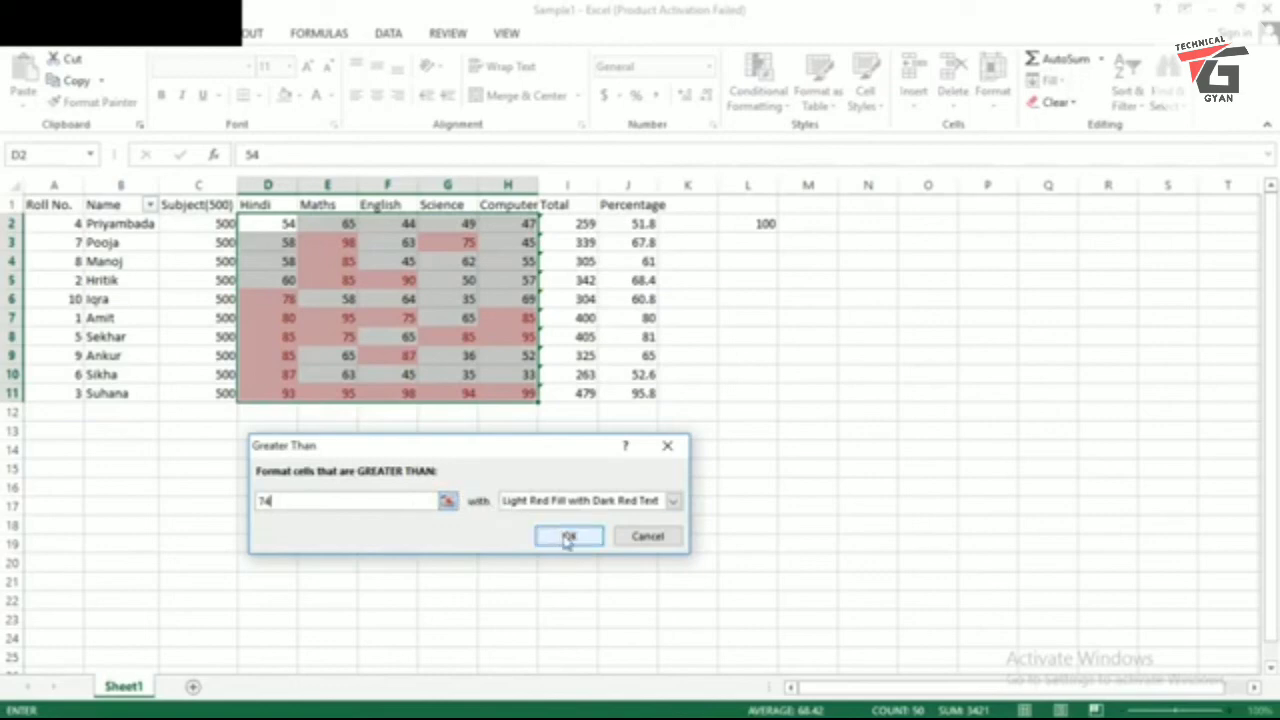
click(674, 501)
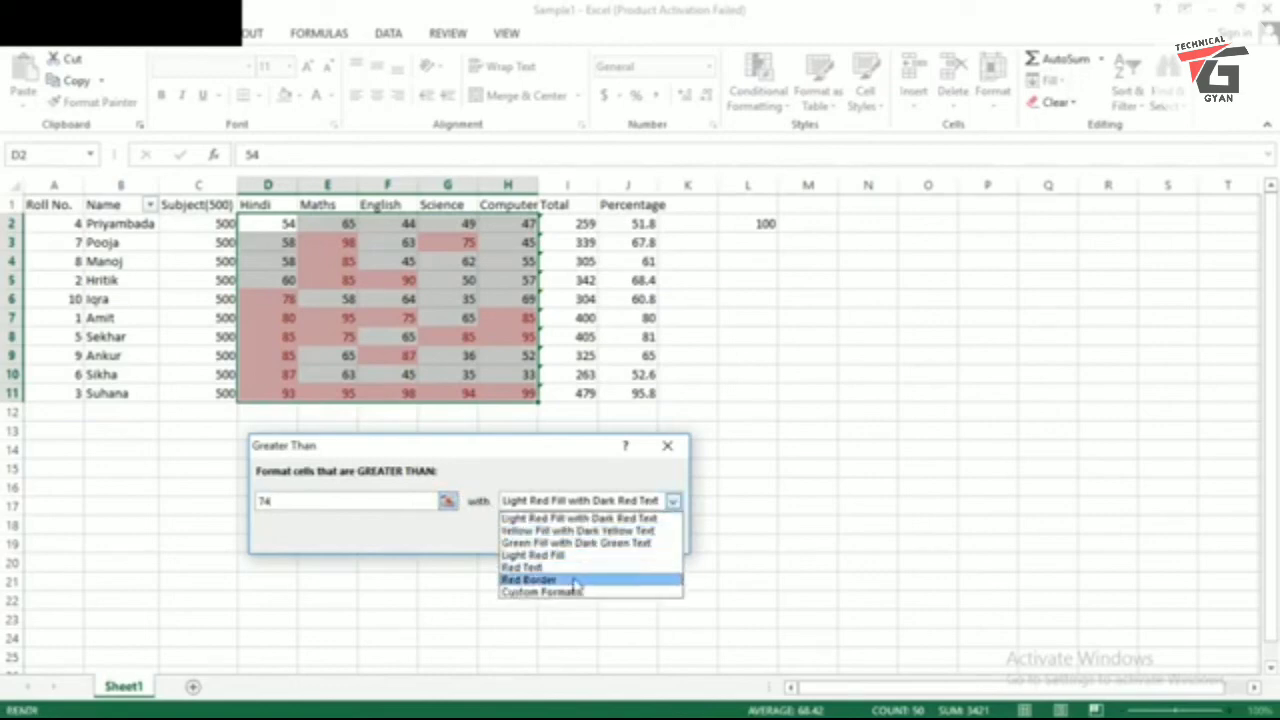
click(578, 543)
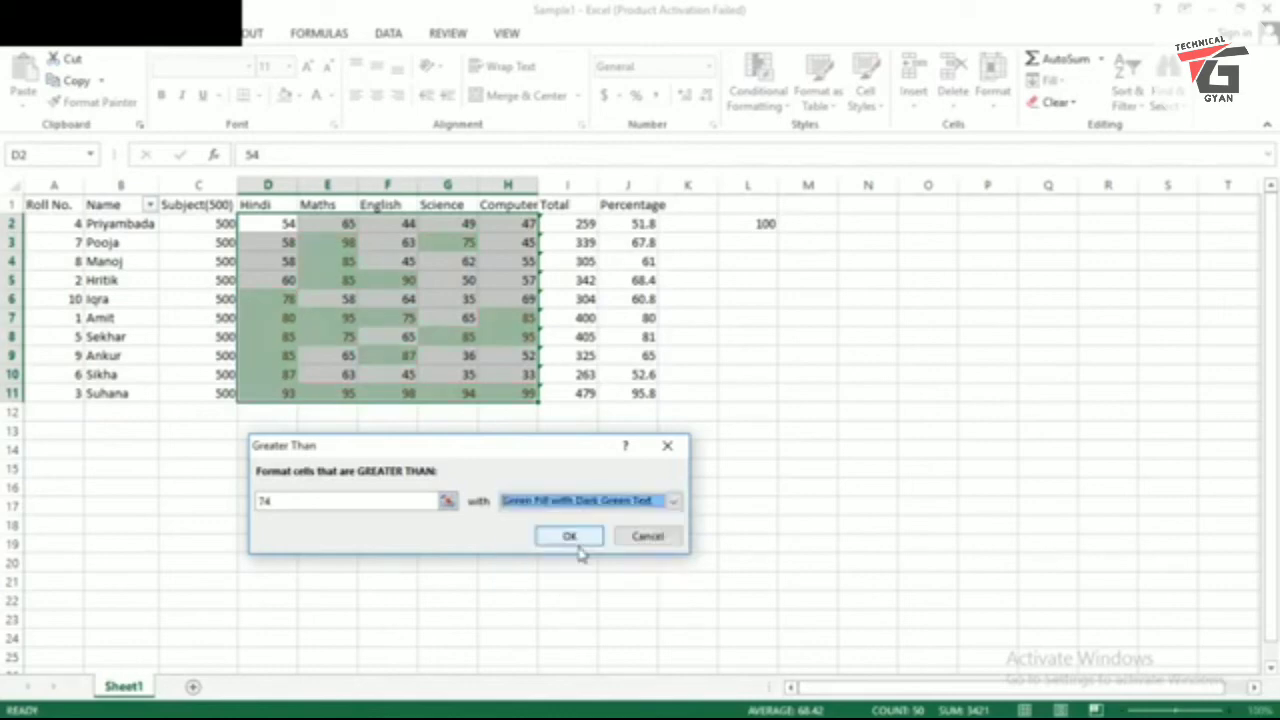
click(576, 540)
click(674, 508)
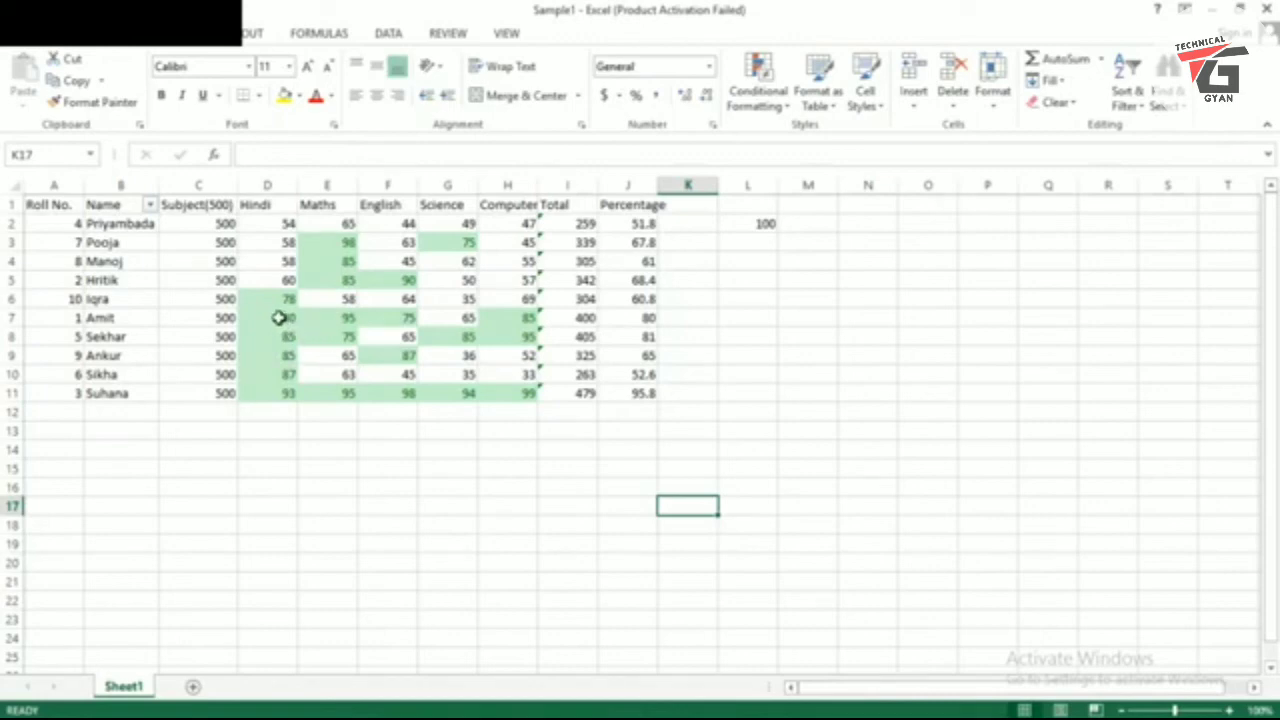
Sort the marksheet by the Roll No. column from smallest to largest, expanding the selection to the adjacent data
click(55, 185)
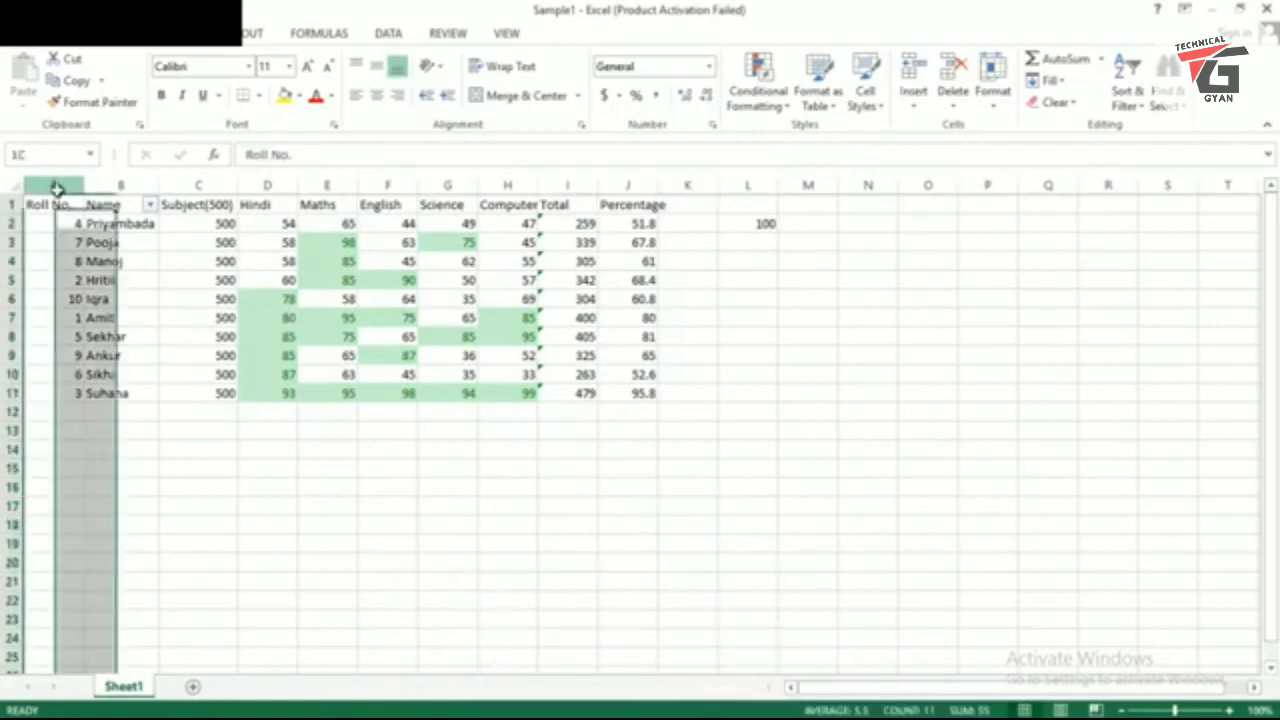
click(1127, 85)
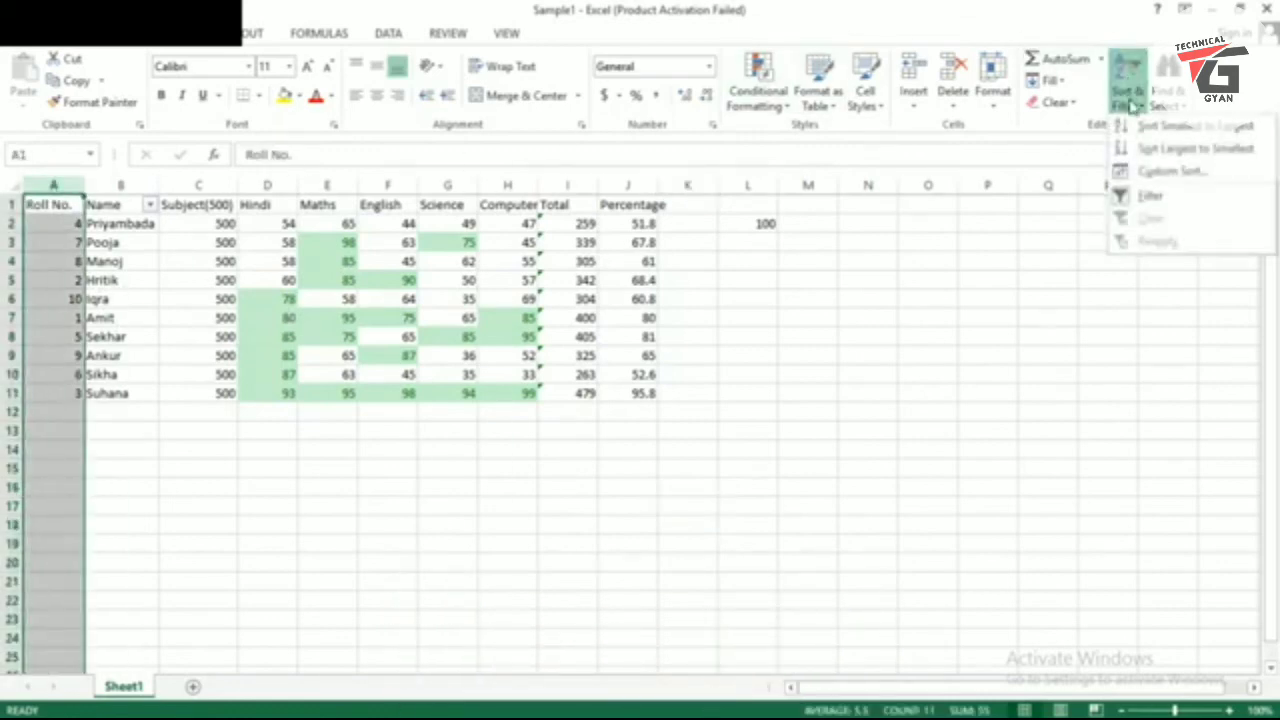
click(1168, 134)
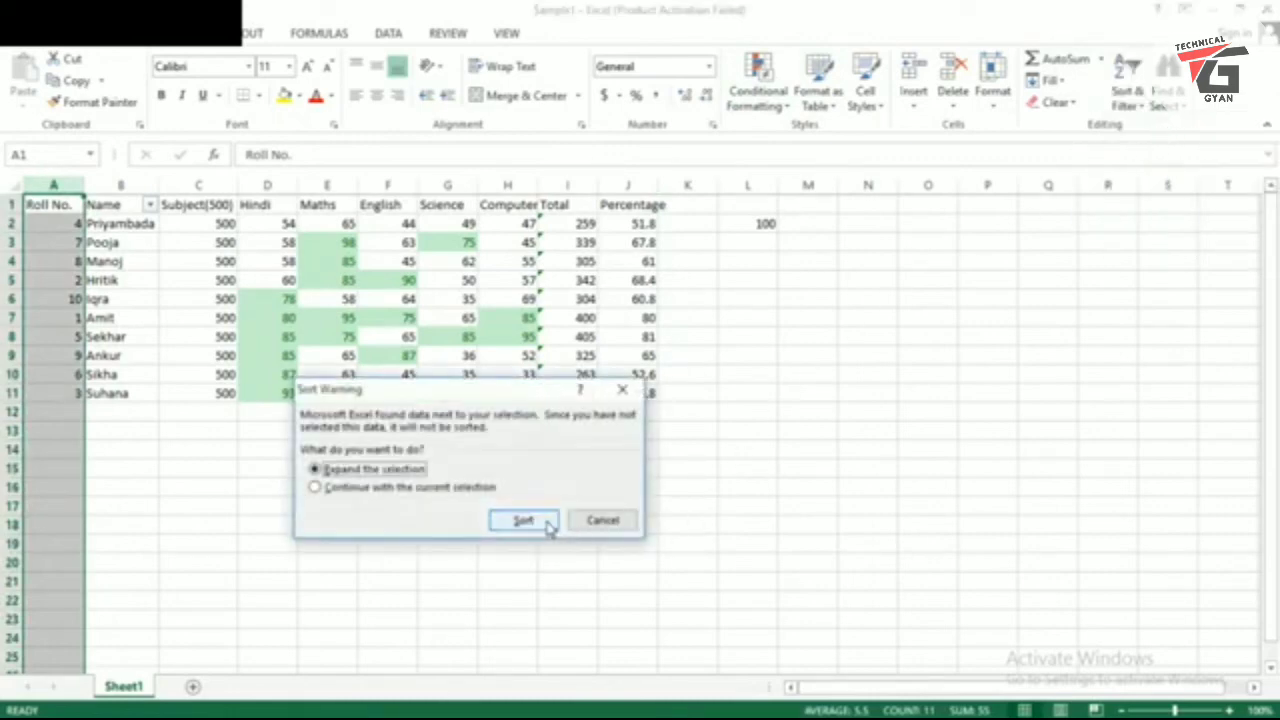
click(548, 527)
click(262, 522)
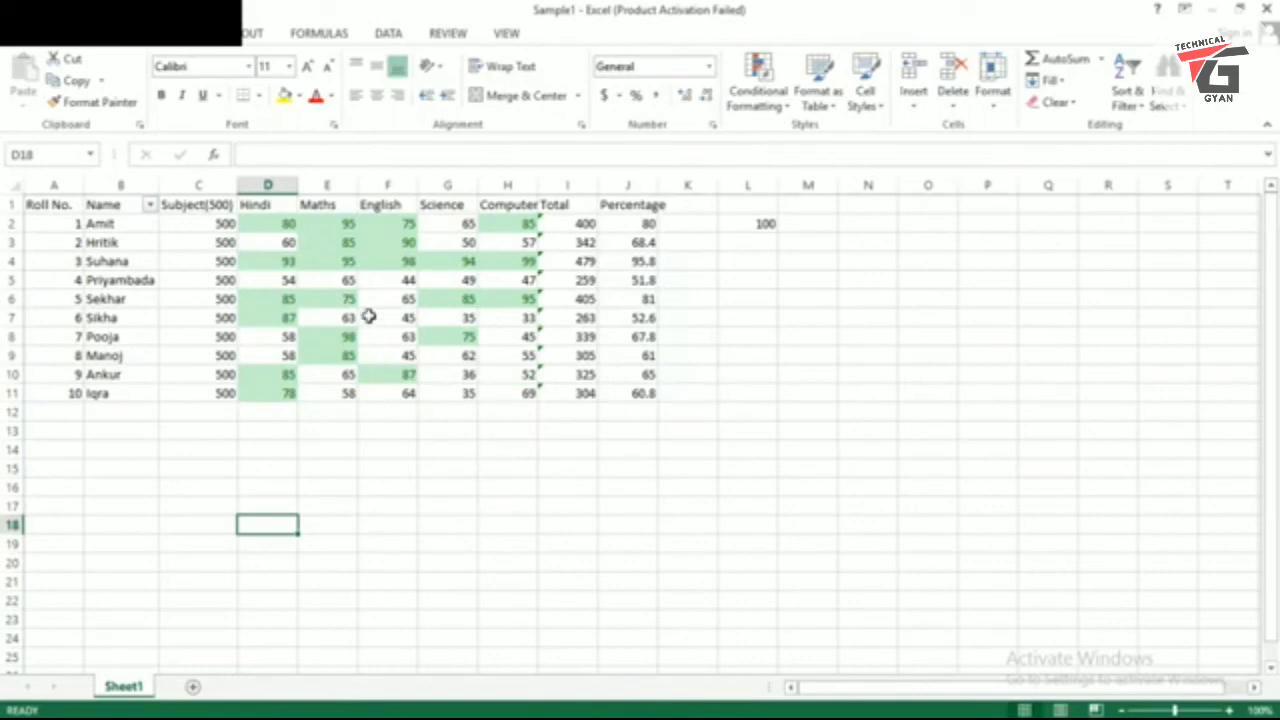
Format subject marks less than 50 in D2:H11 with Red Text using a Less Than conditional formatting rule
drag(276, 223, 506, 393)
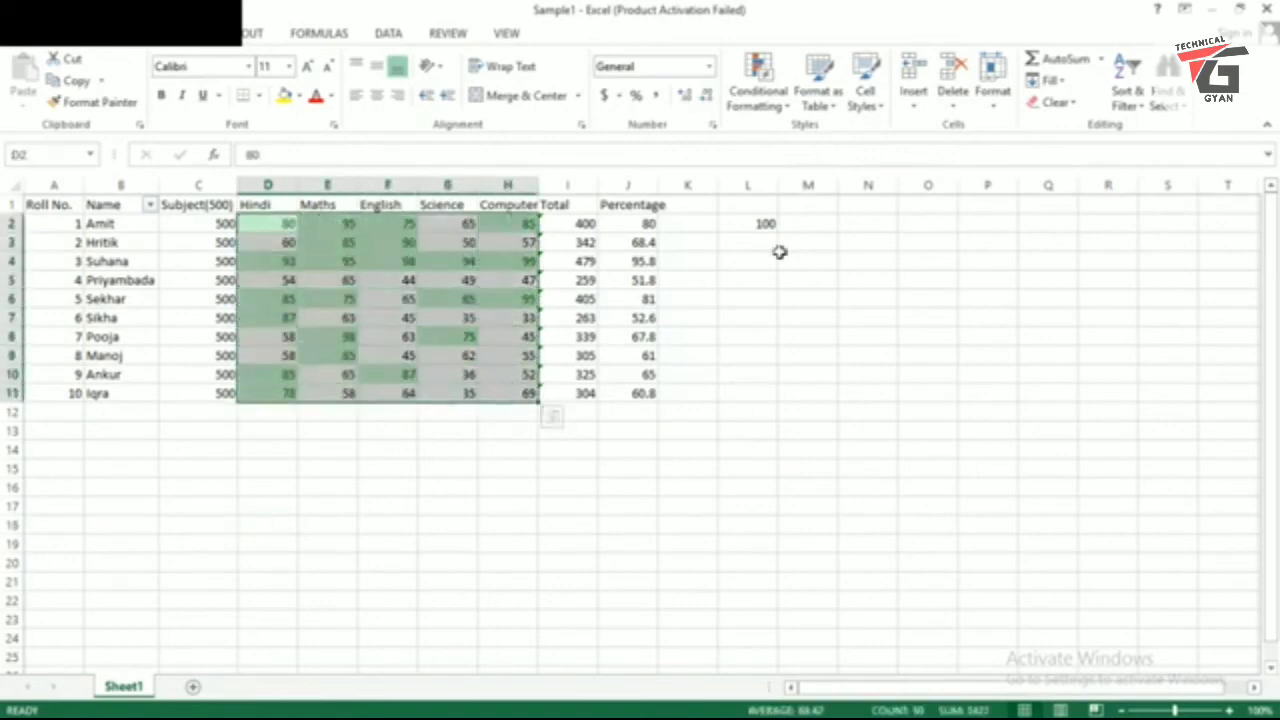
click(768, 100)
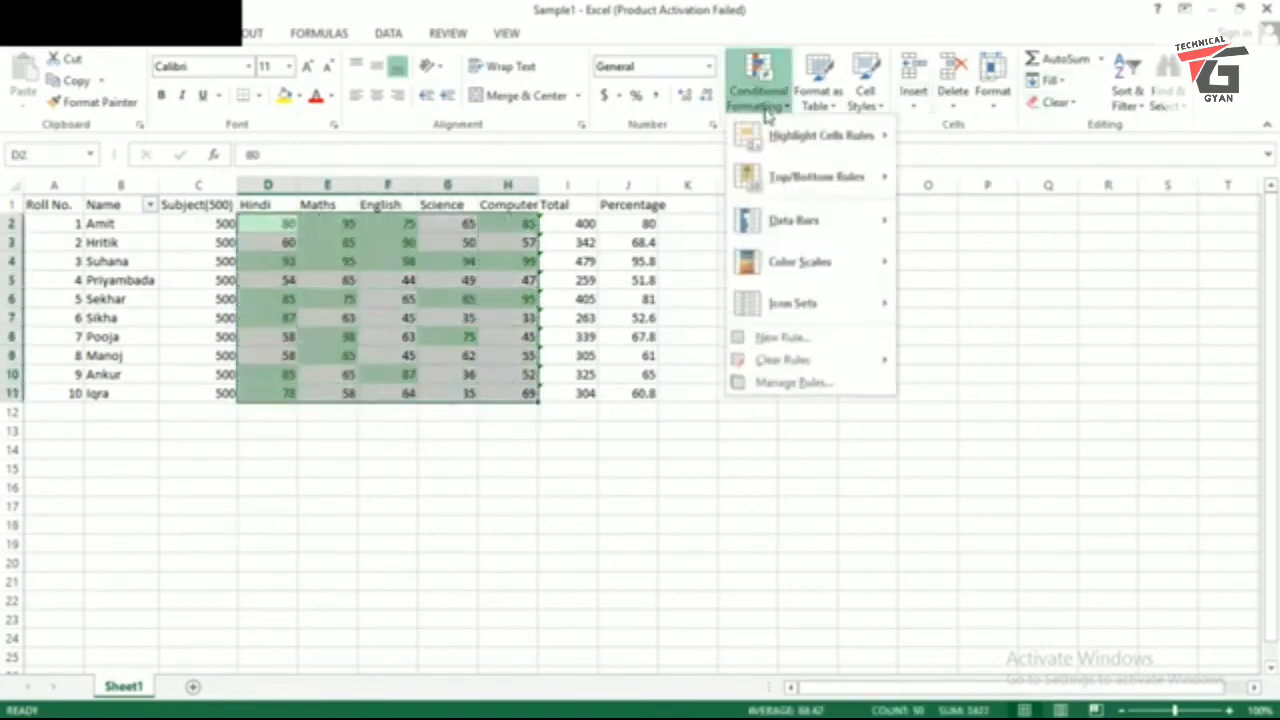
mouse_move(805, 143)
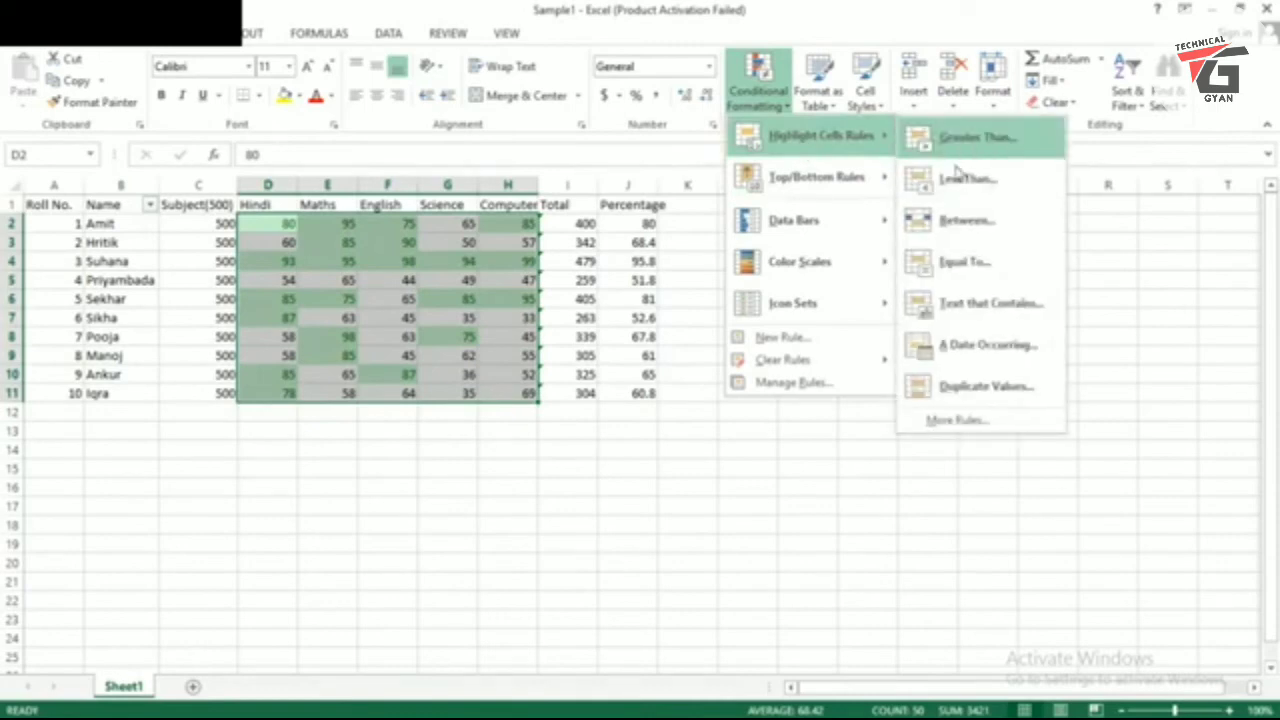
click(963, 183)
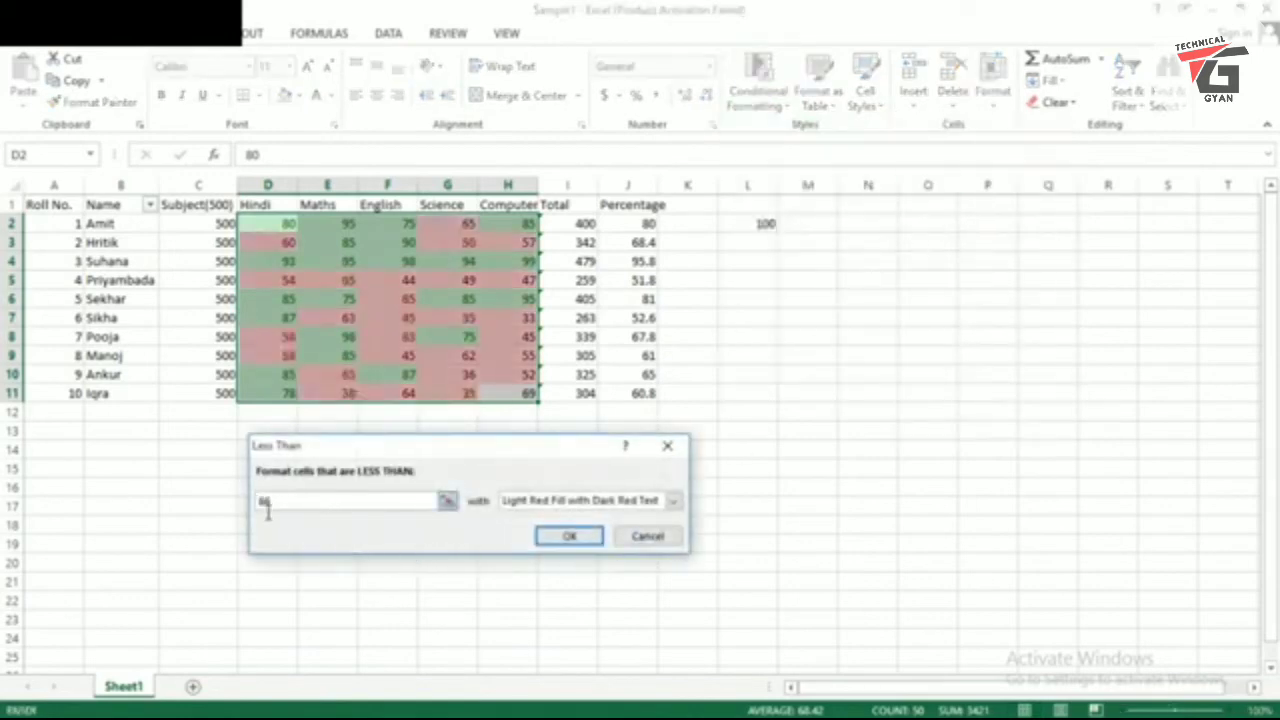
drag(283, 500, 247, 500)
text(5)
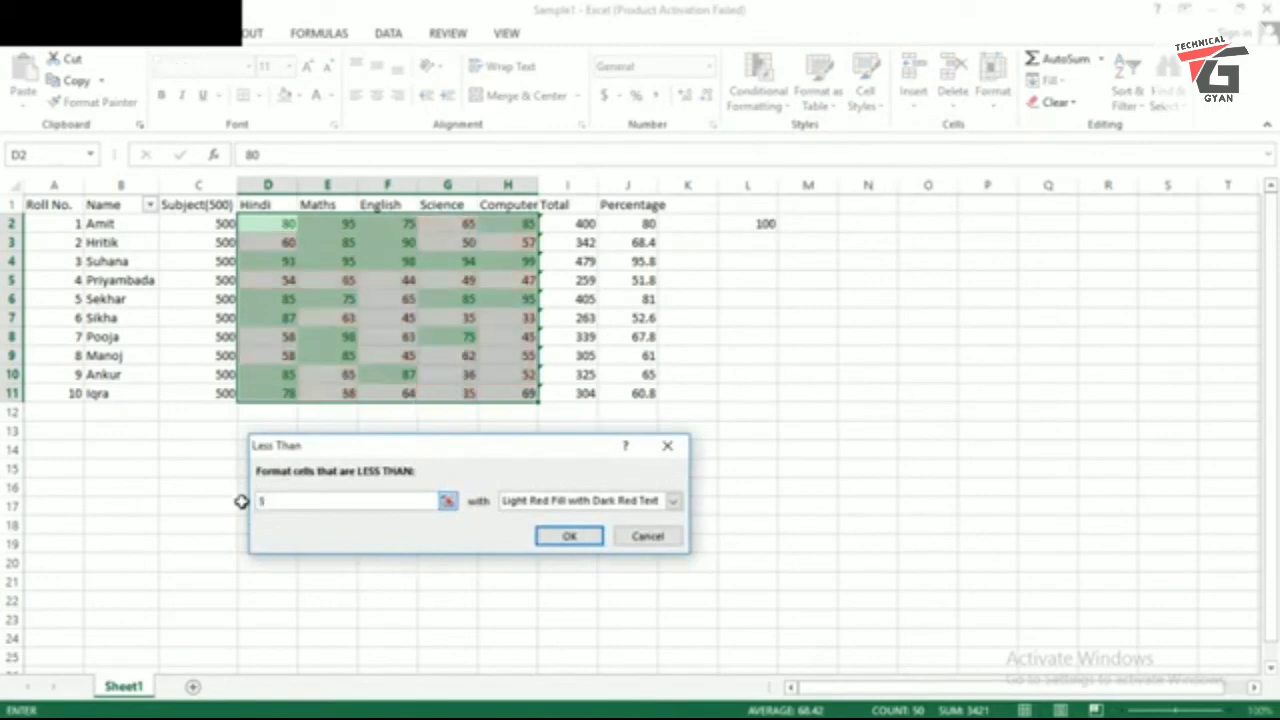
text(0)
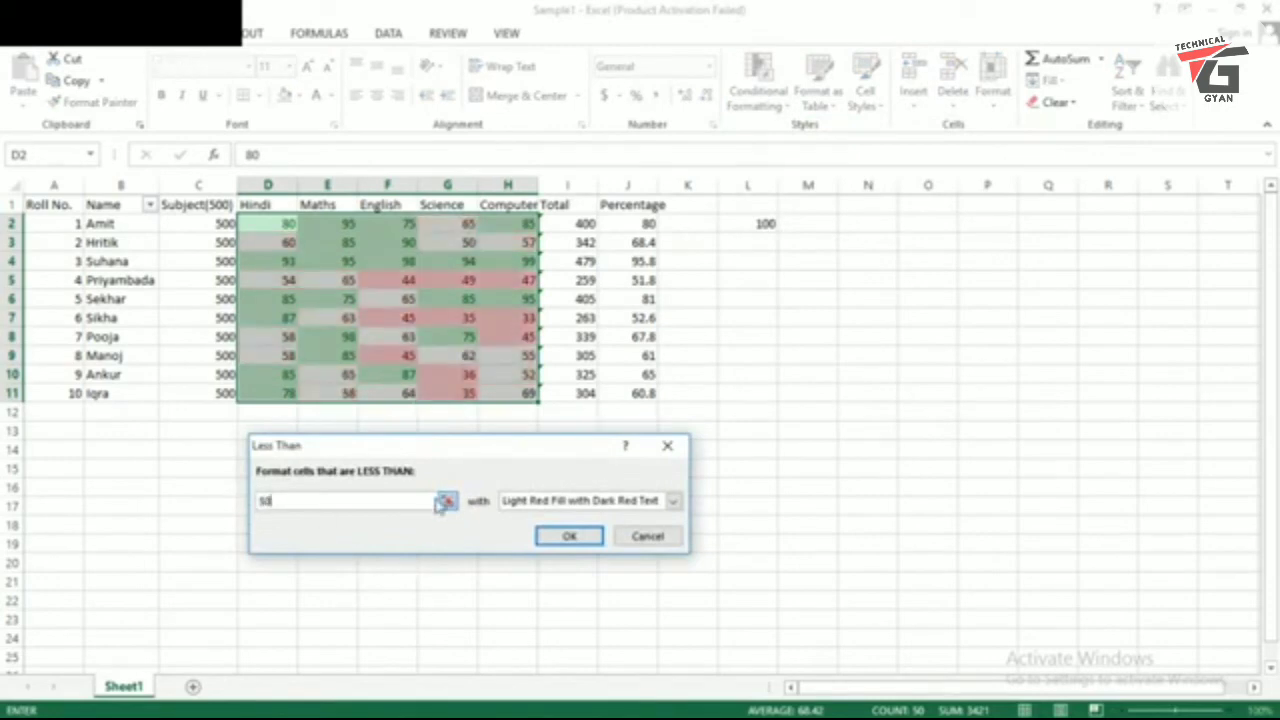
click(675, 501)
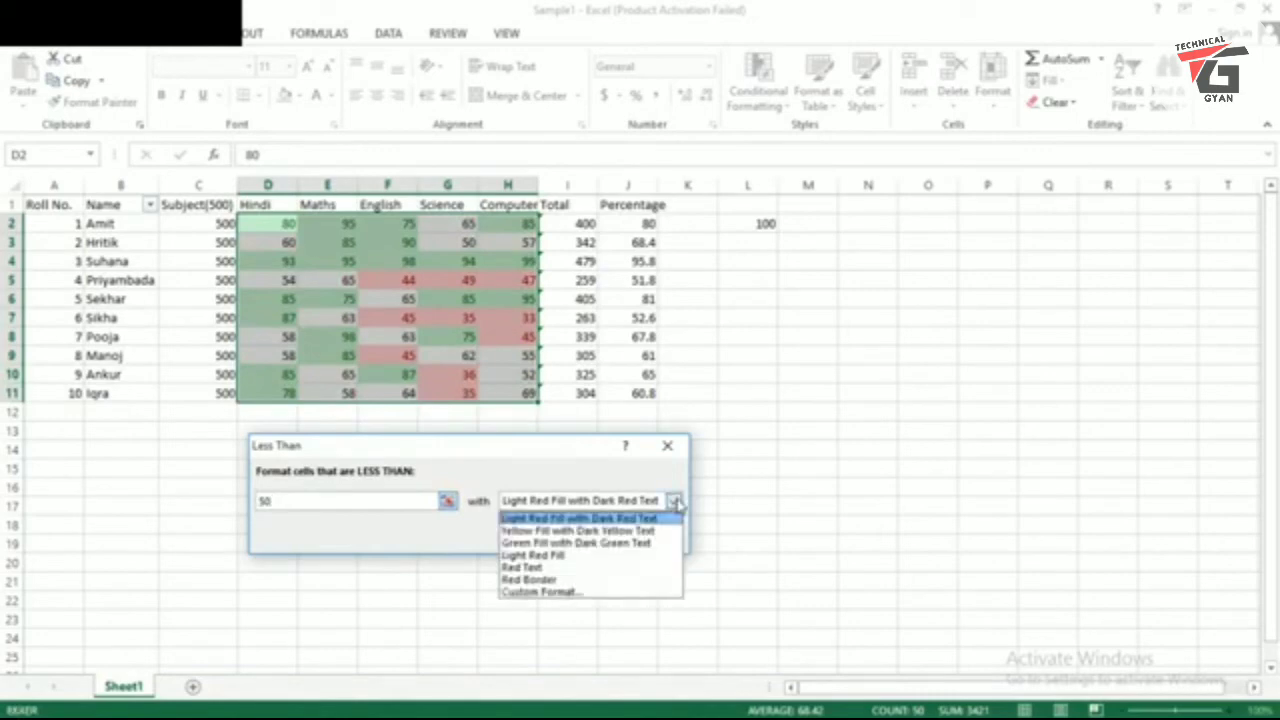
click(555, 568)
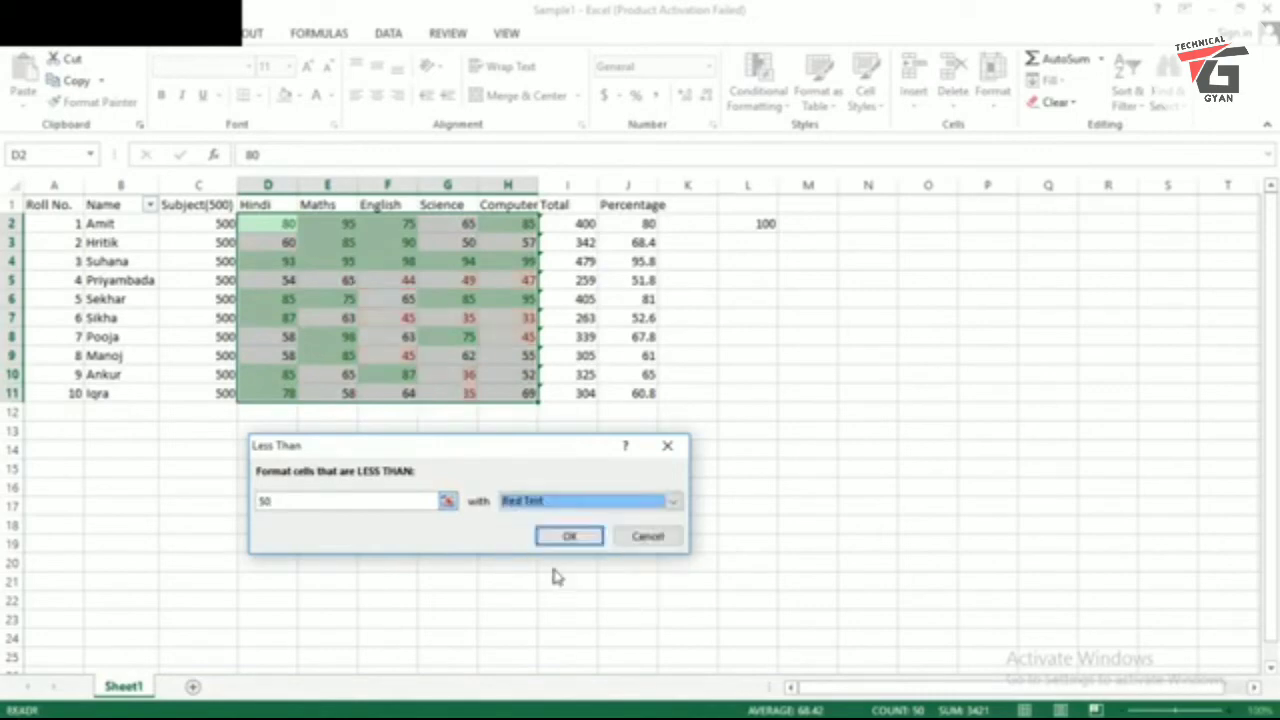
click(571, 536)
click(583, 509)
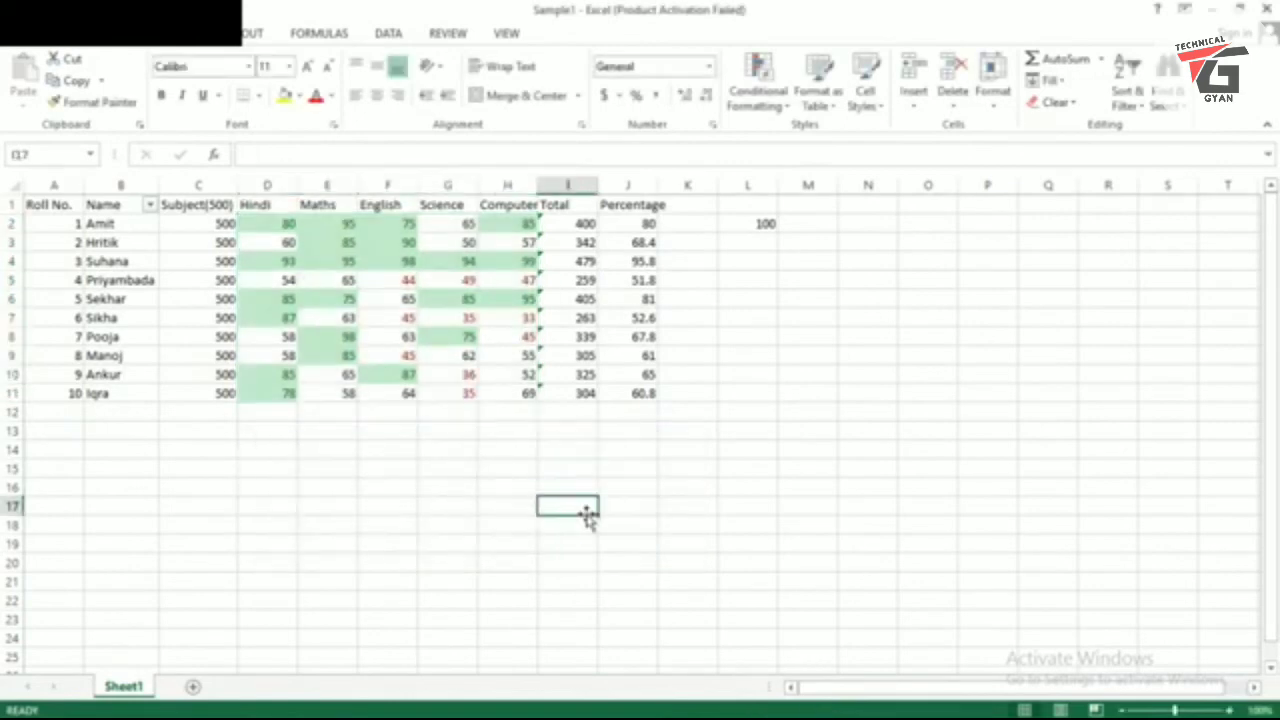